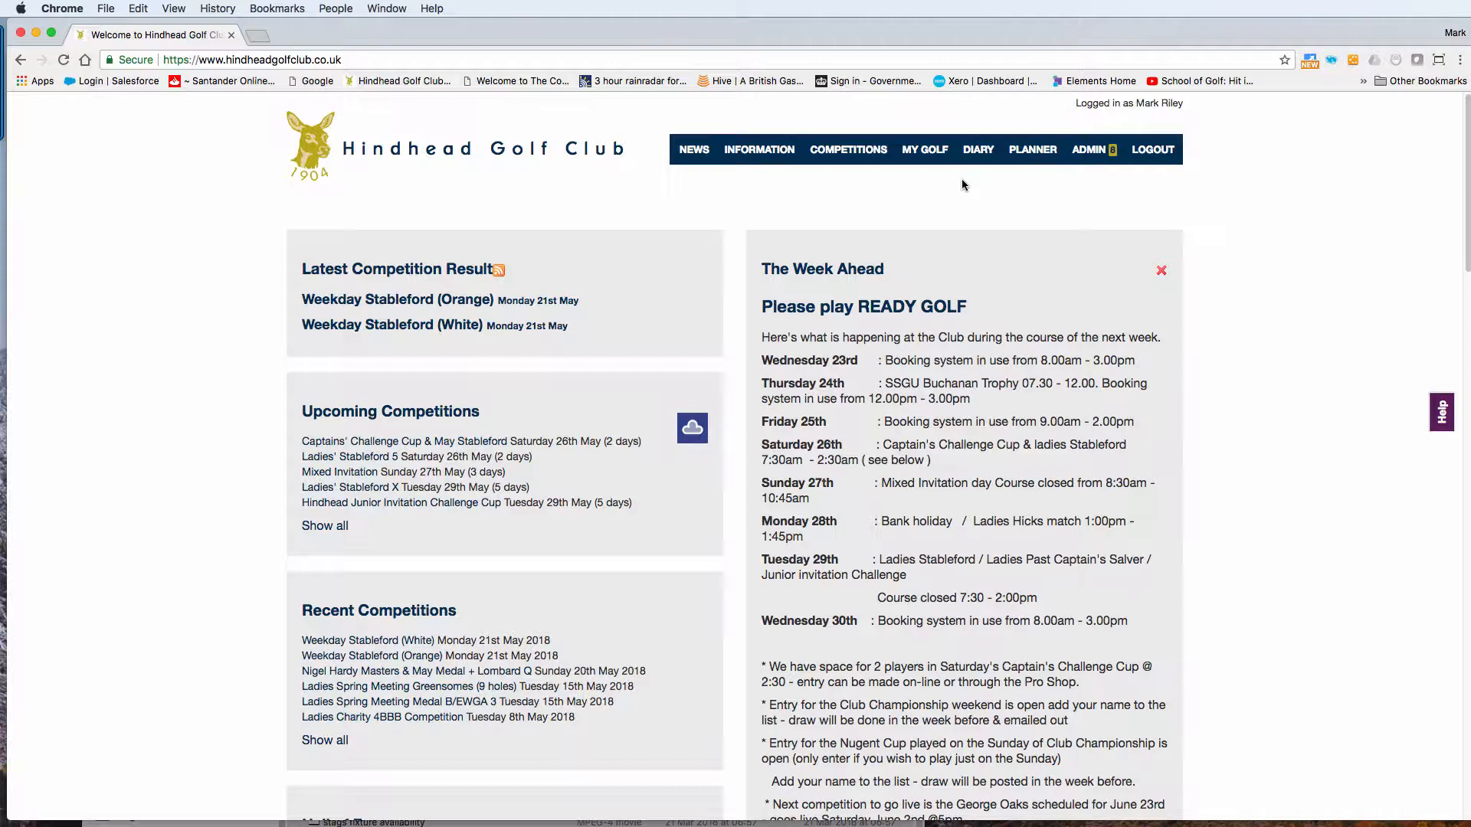
# Open the management page of the Stags squad from the club's match competitions.
pyautogui.click(845, 159)
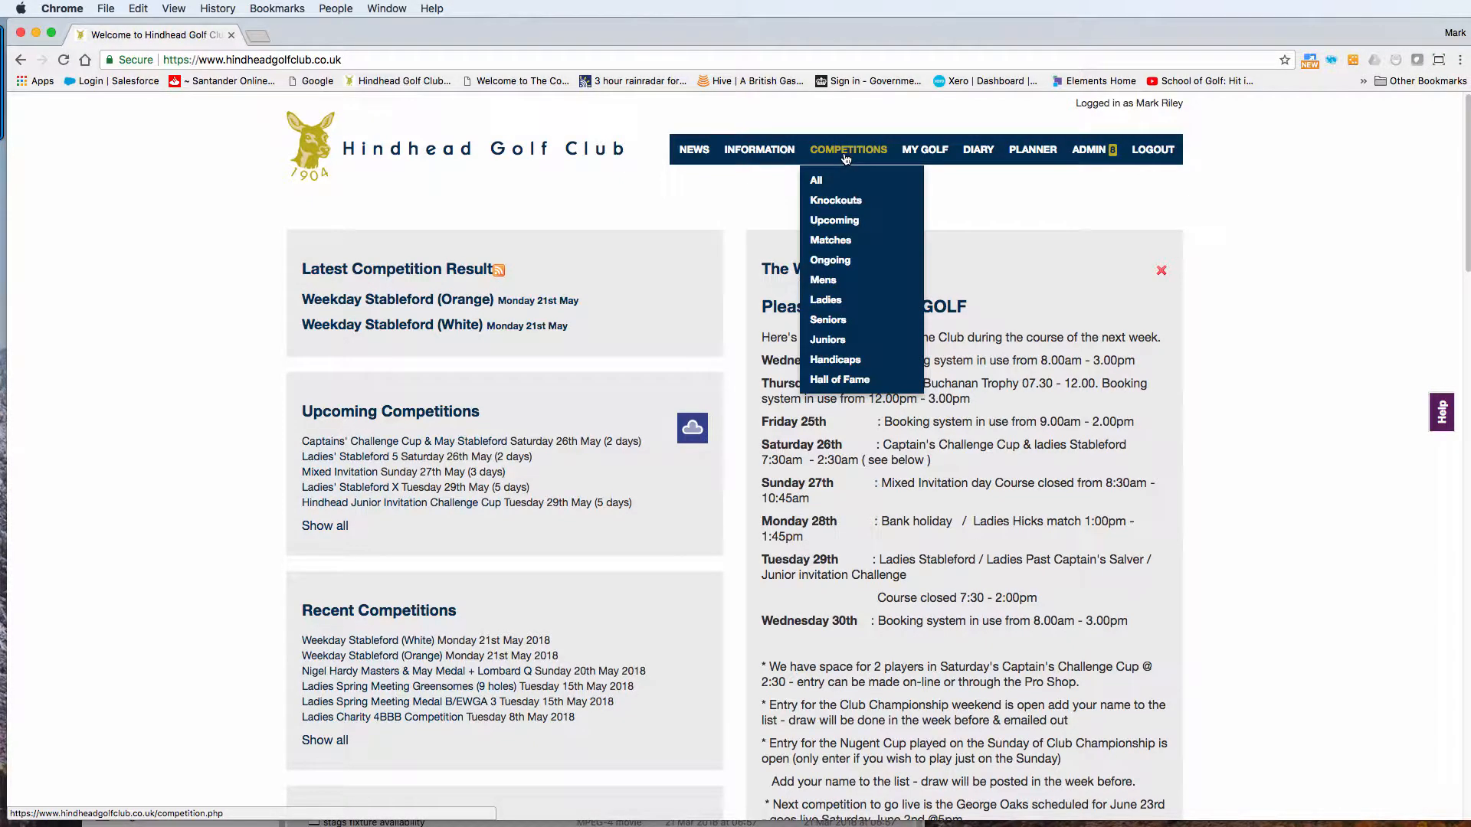
pyautogui.click(830, 242)
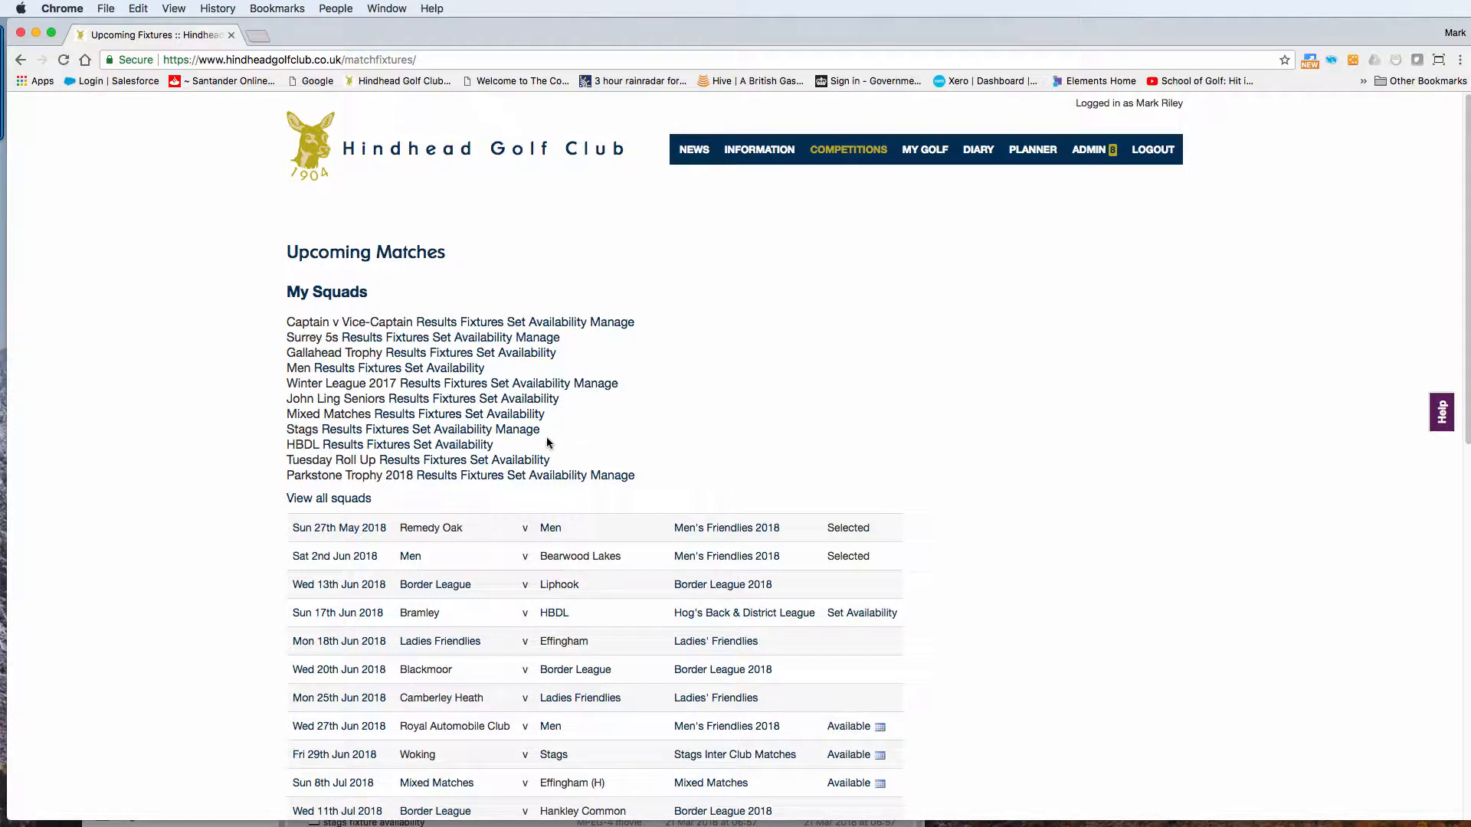
pyautogui.click(518, 436)
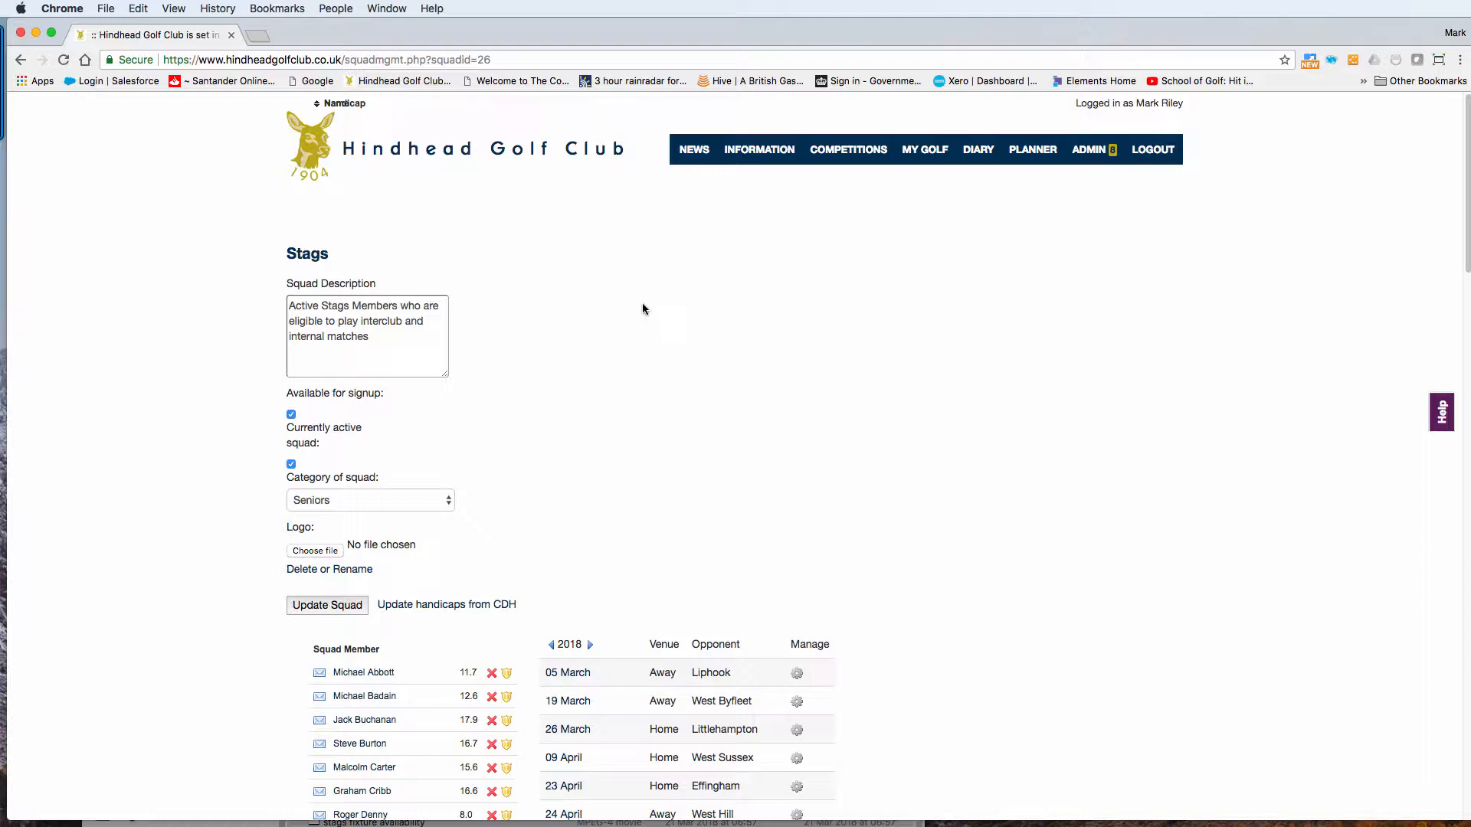
# Open the management page for the Stags' 23 May away fixture against Blackmoor.
pyautogui.scroll(-3, 641, 316)
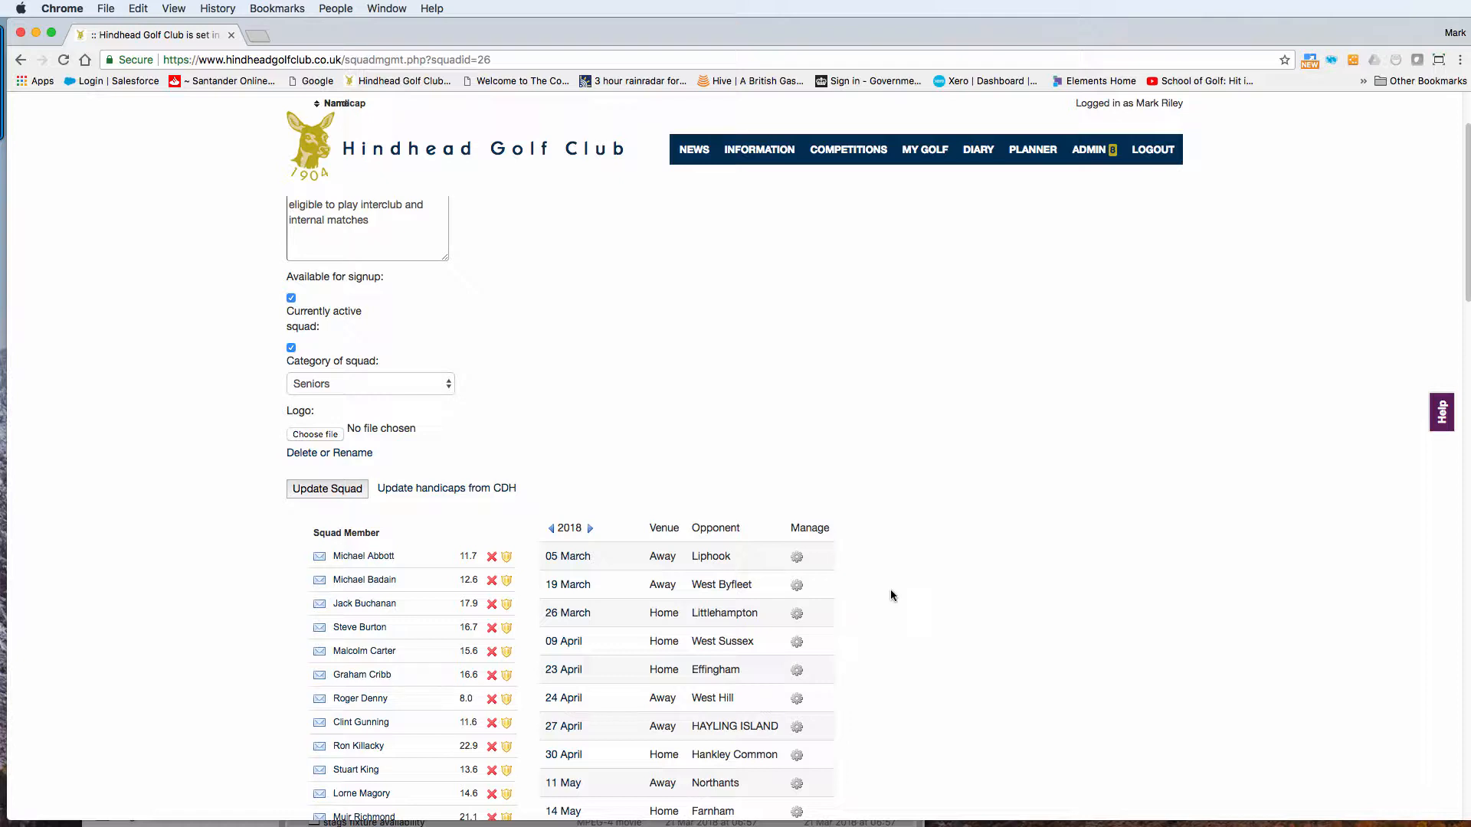
pyautogui.scroll(-3, 891, 600)
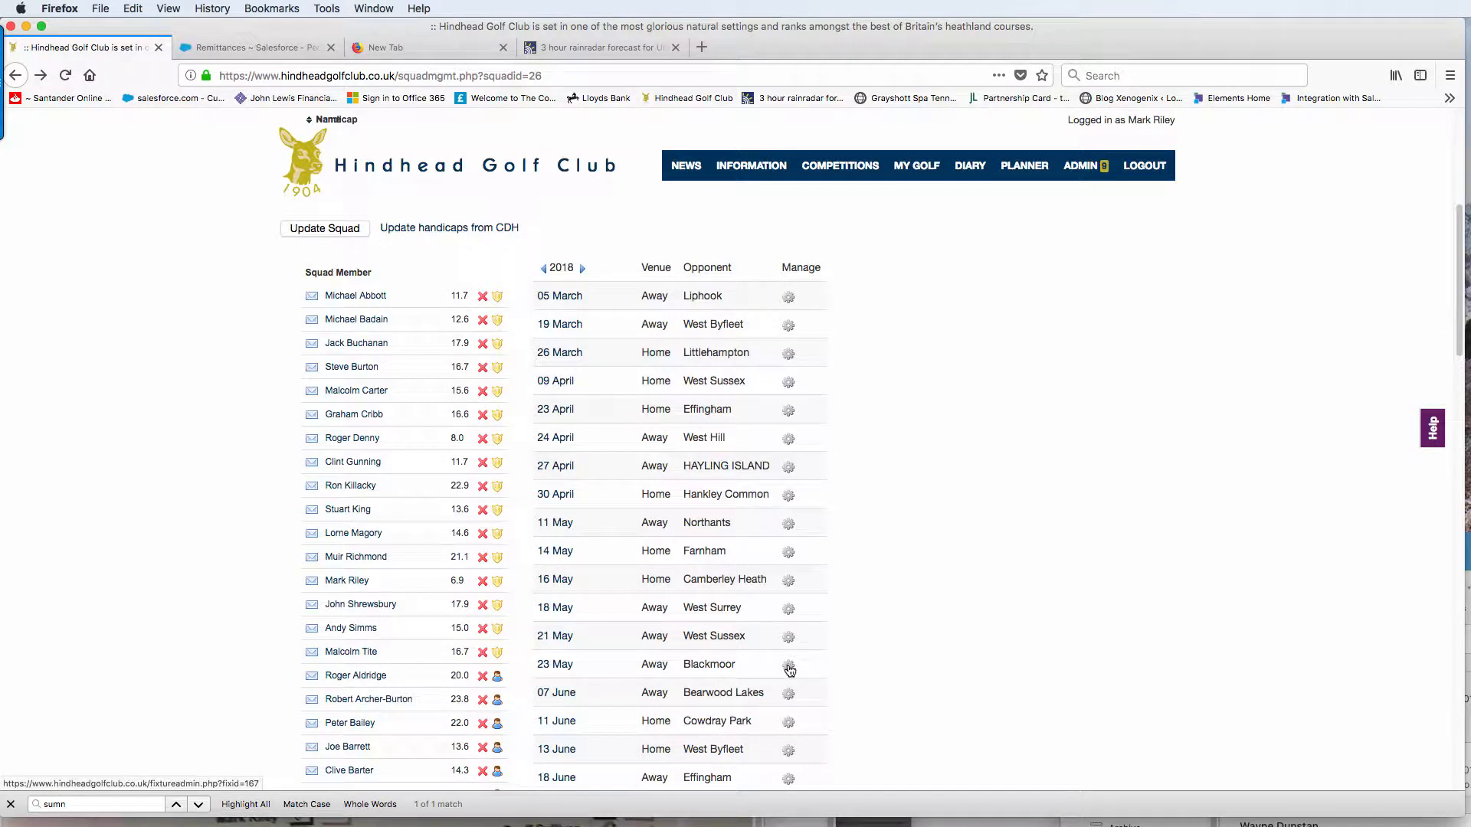
pyautogui.click(789, 667)
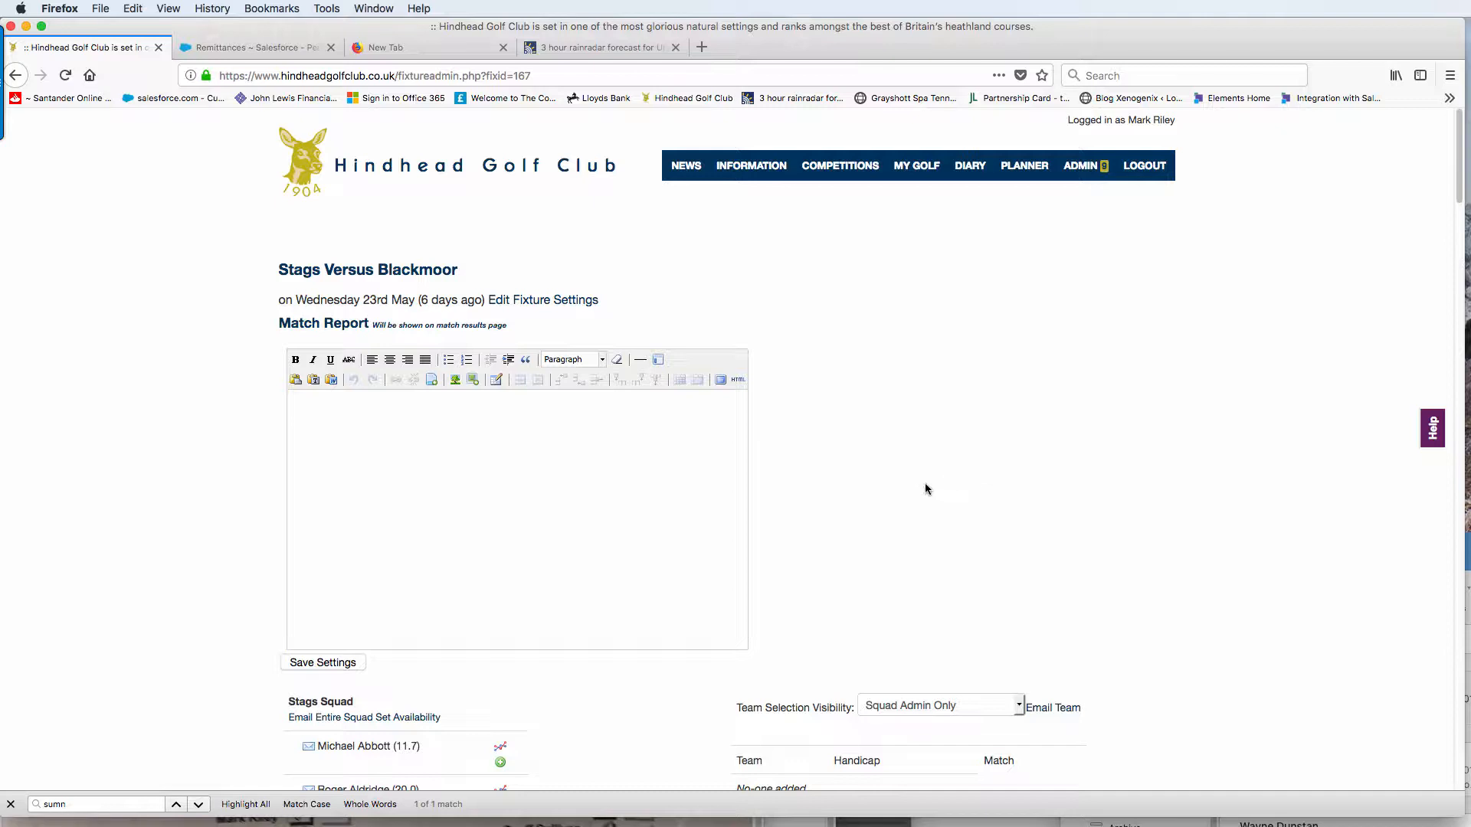
# Look over the fixture's squad and team sections and open the squad availability settings.
pyautogui.scroll(-2, 914, 497)
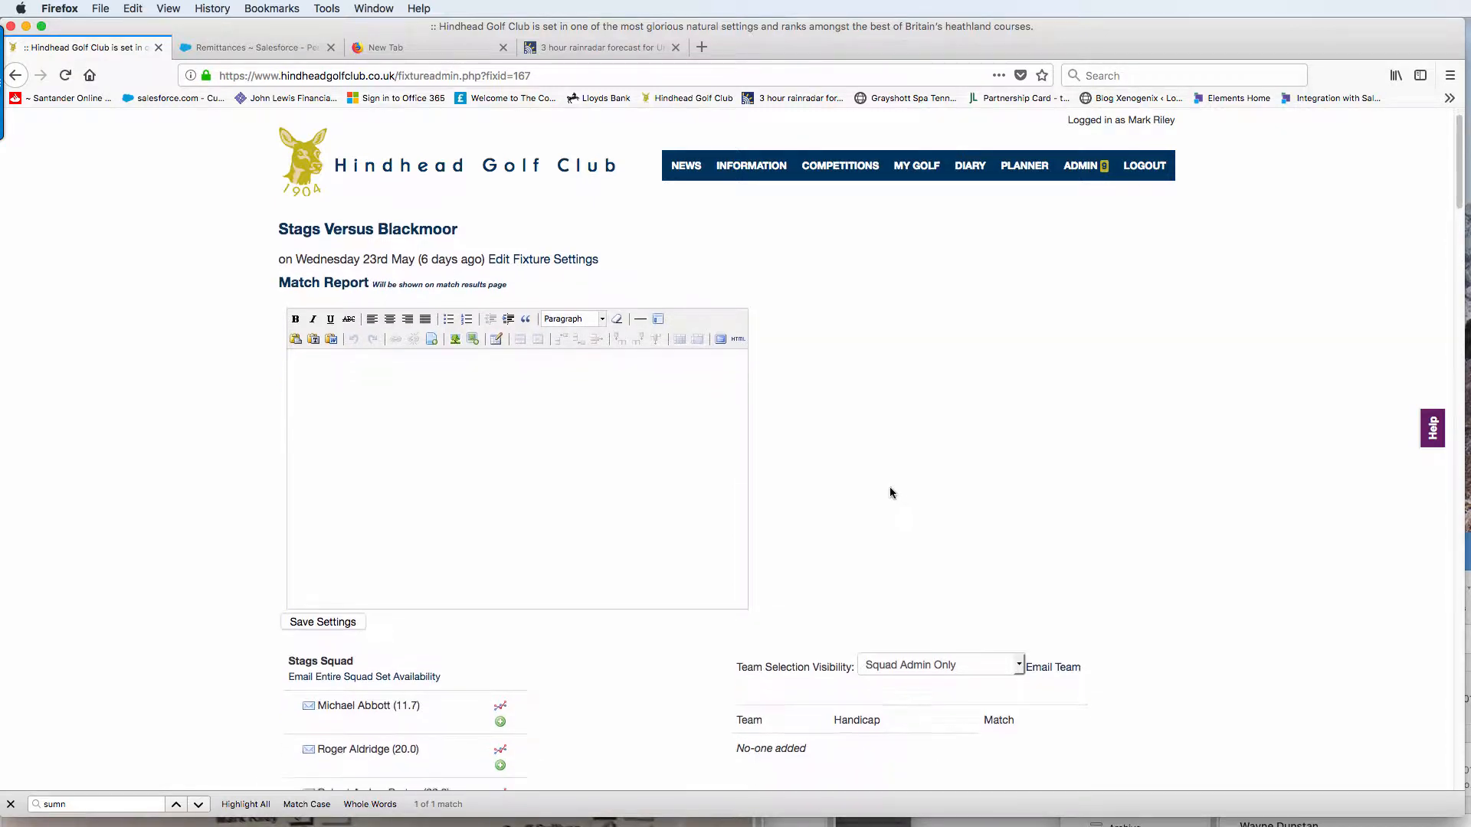
pyautogui.scroll(-3, 877, 489)
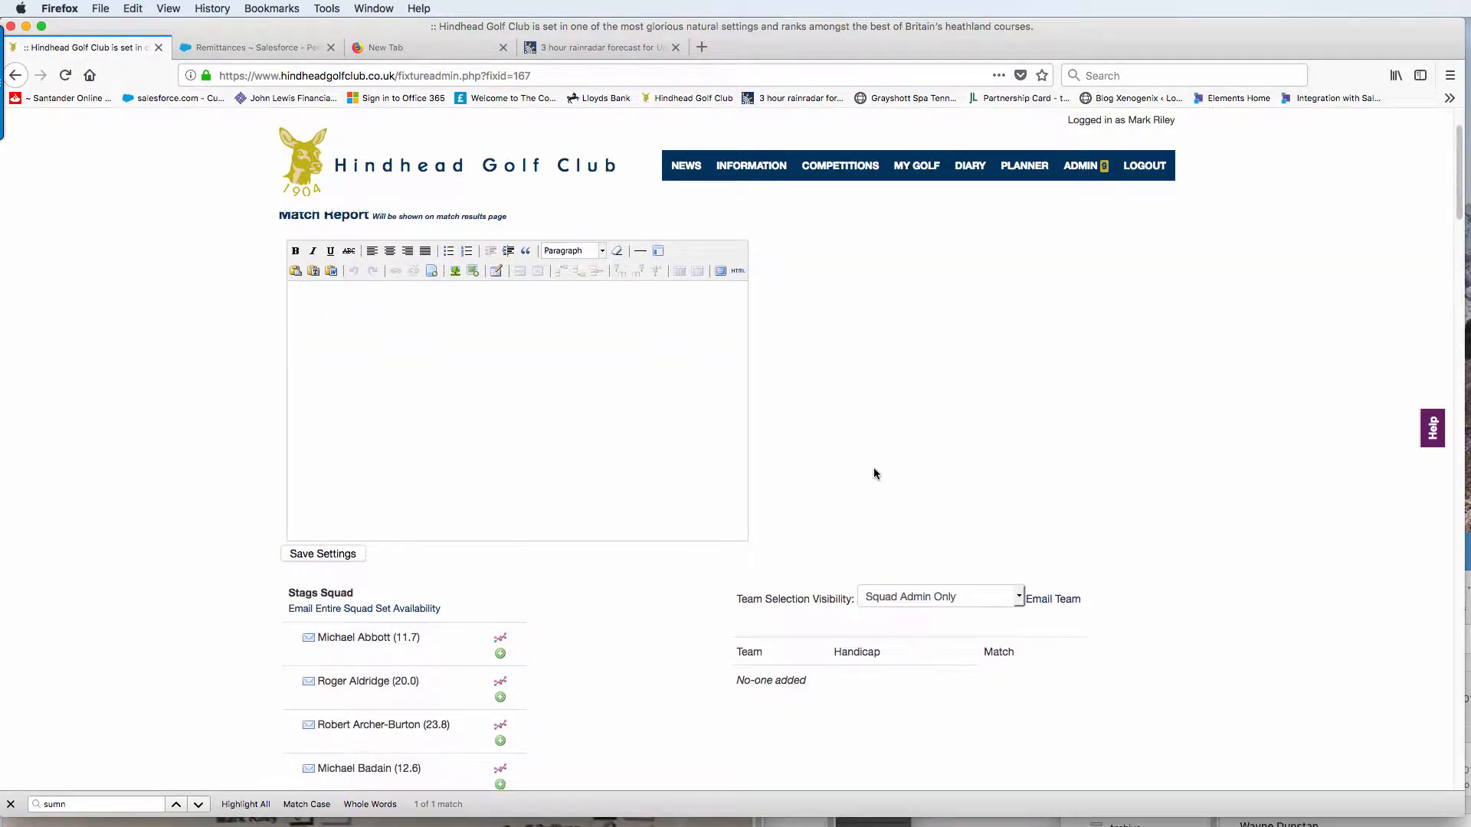
pyautogui.scroll(-2, 605, 551)
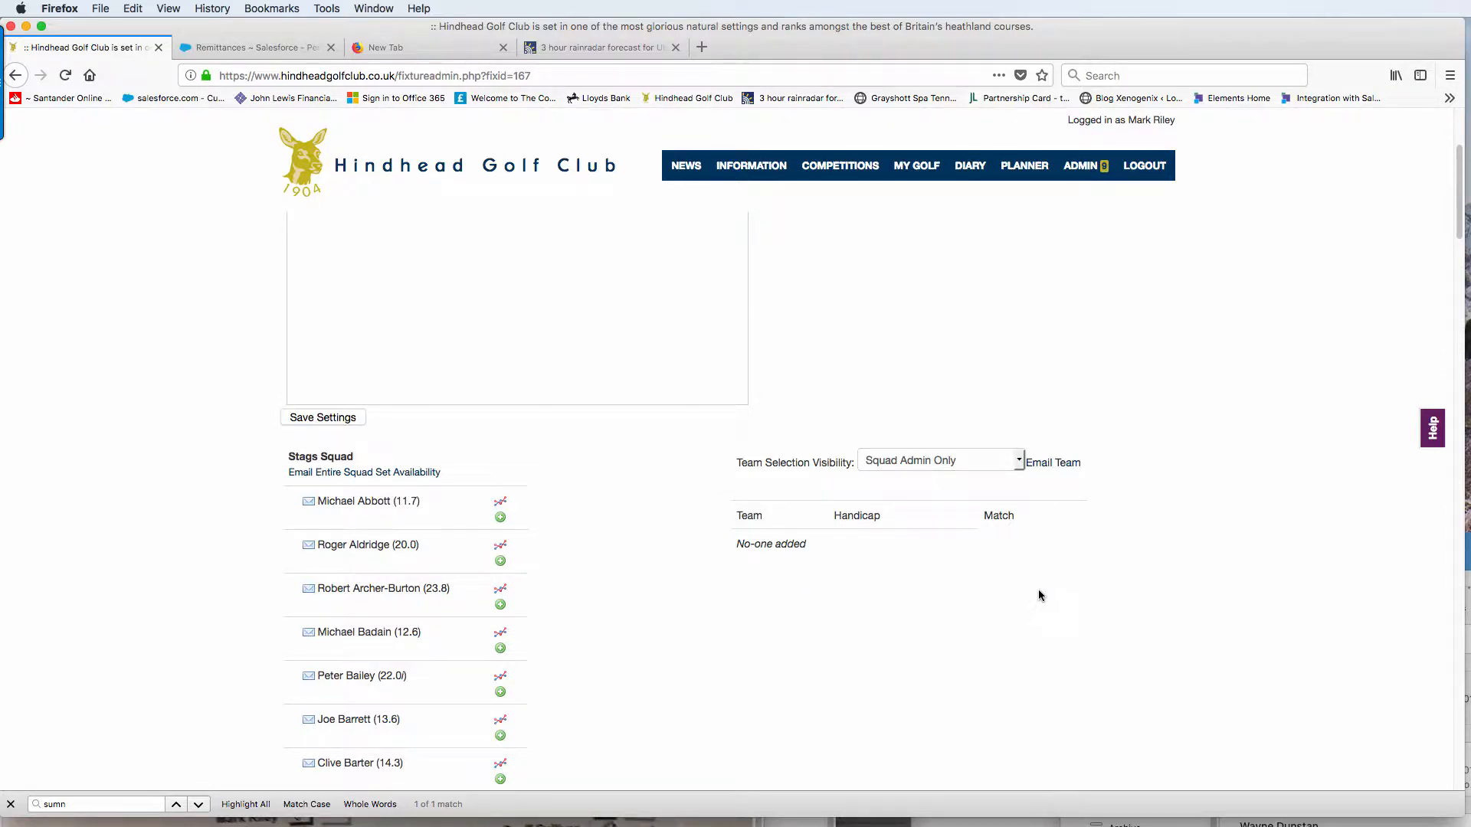
pyautogui.scroll(4, 879, 437)
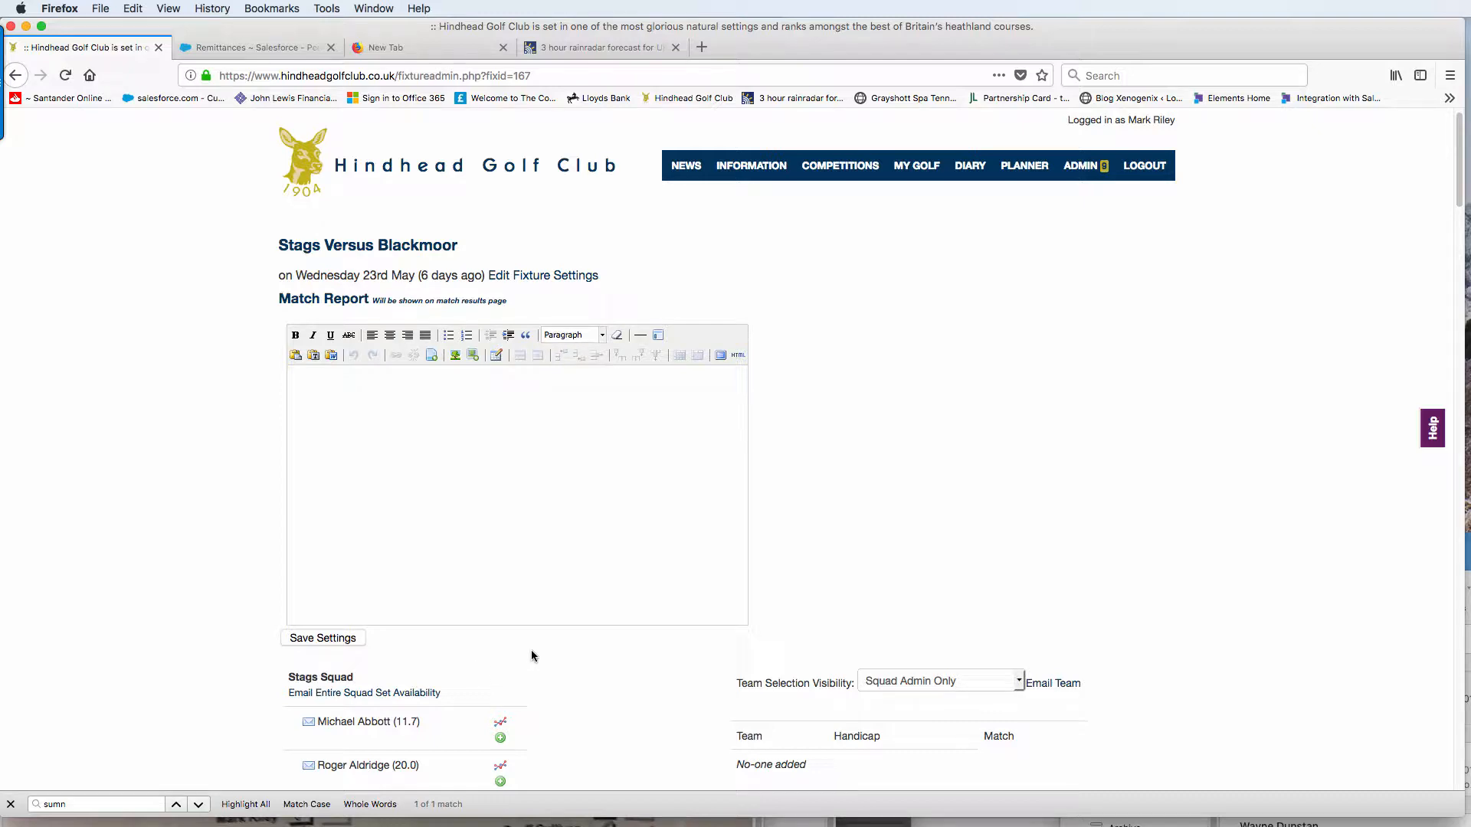
pyautogui.scroll(-5, 585, 682)
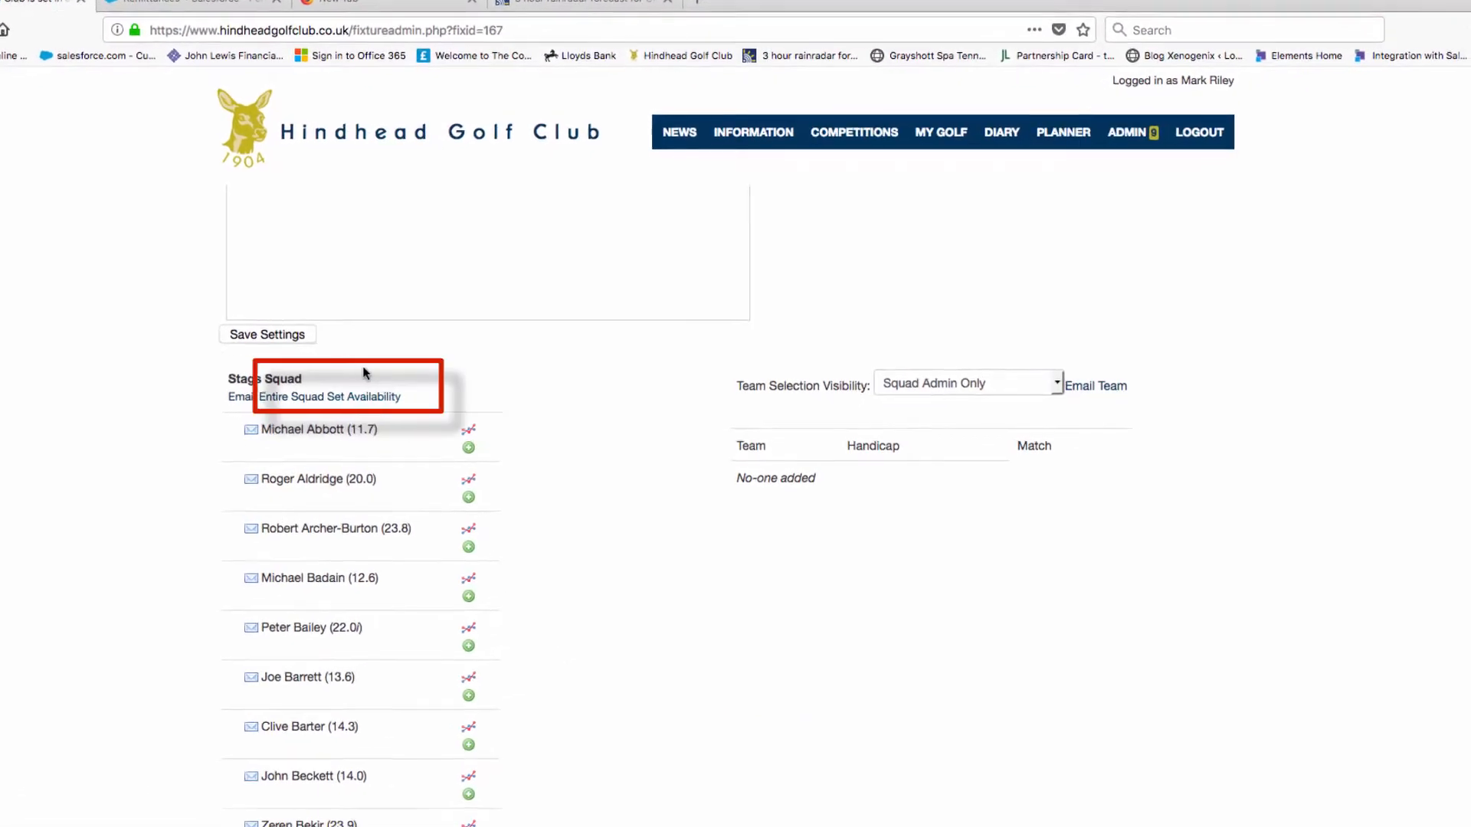
pyautogui.click(337, 397)
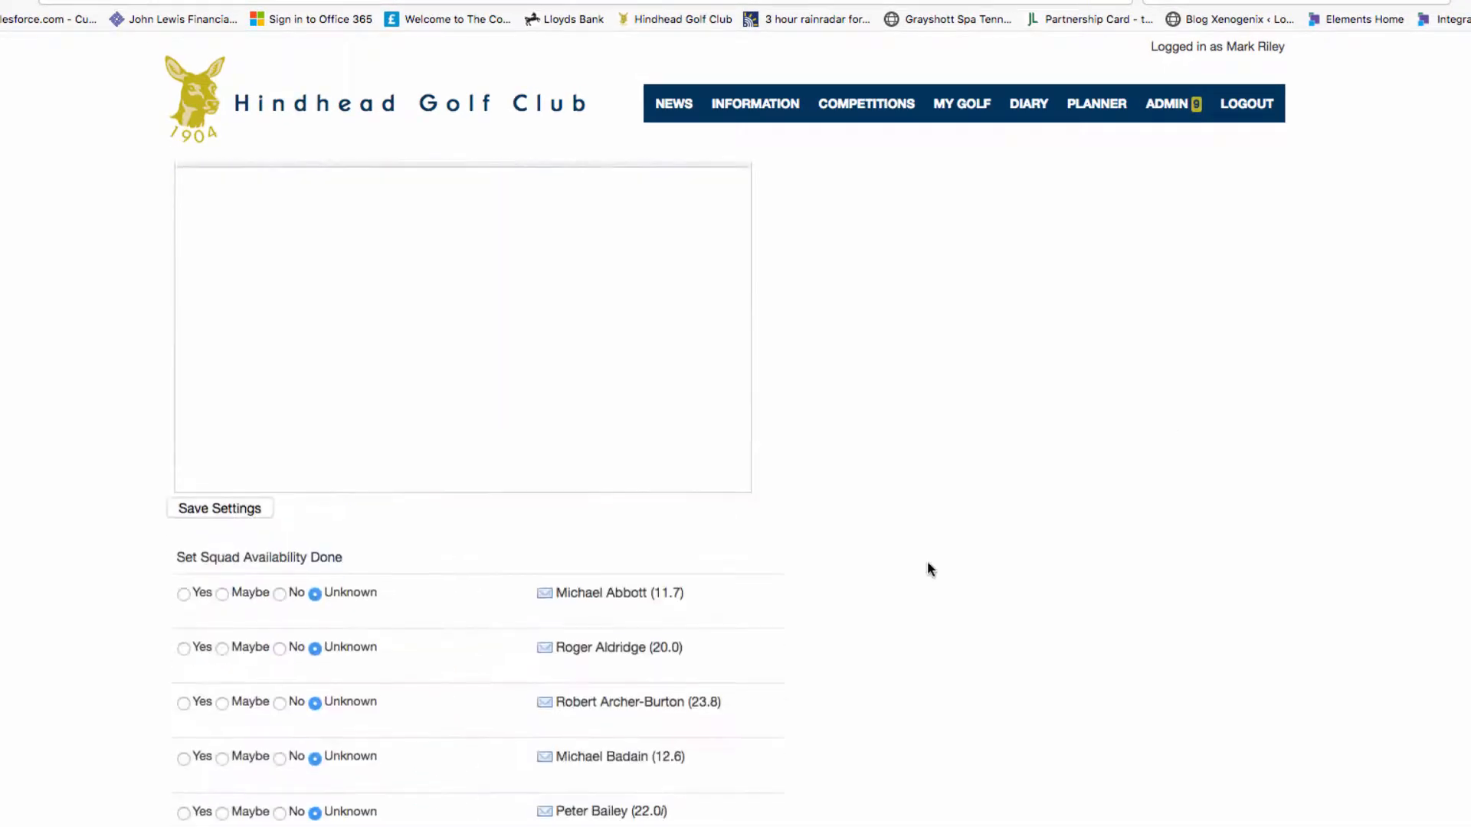
# Set availability to Yes for the second and fourth squad members, Maybe for the fifth, and Yes and No for two members further down.
pyautogui.scroll(-2, 929, 567)
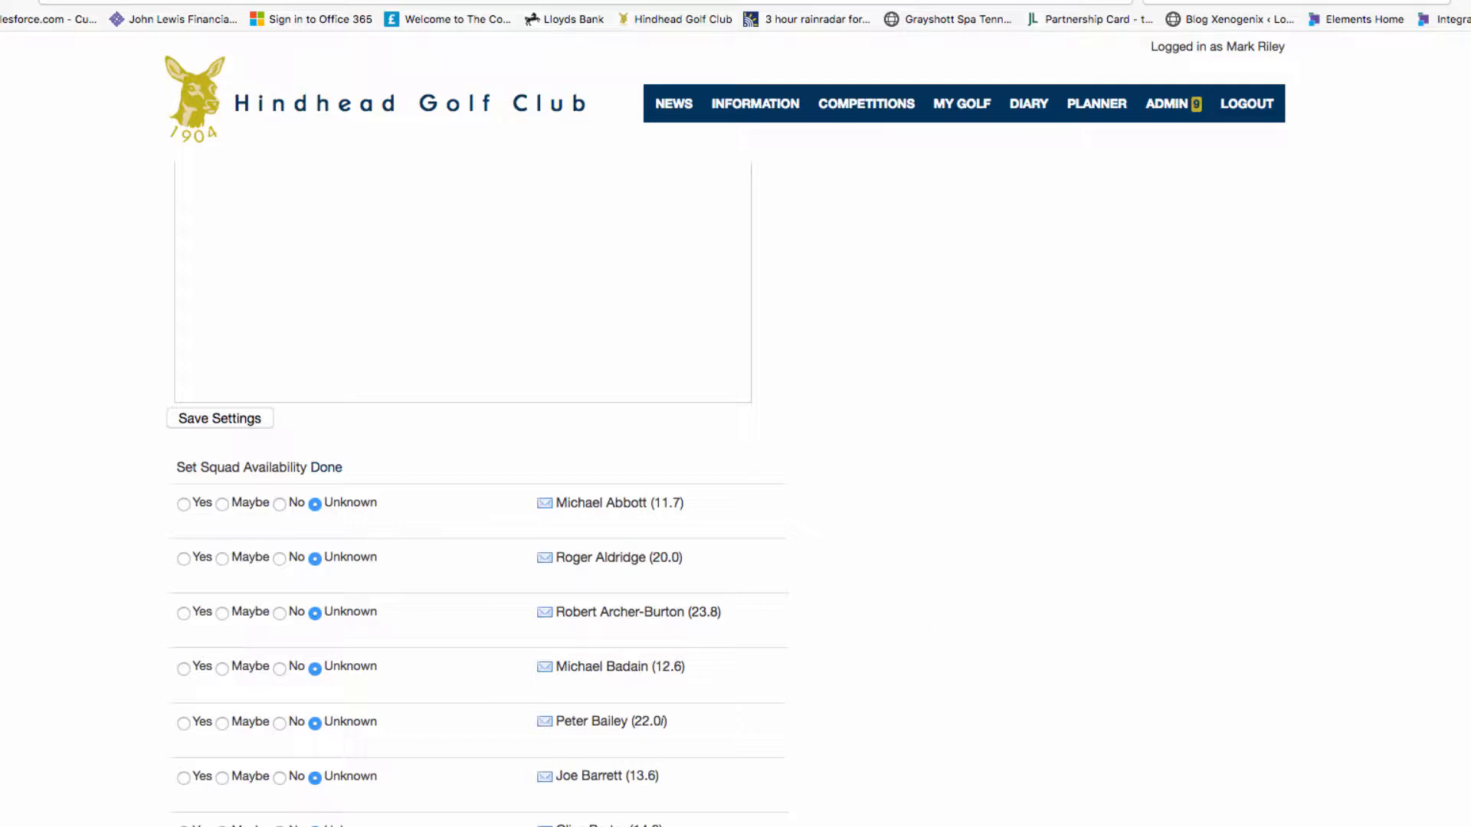
pyautogui.click(183, 559)
pyautogui.scroll(1, 186, 563)
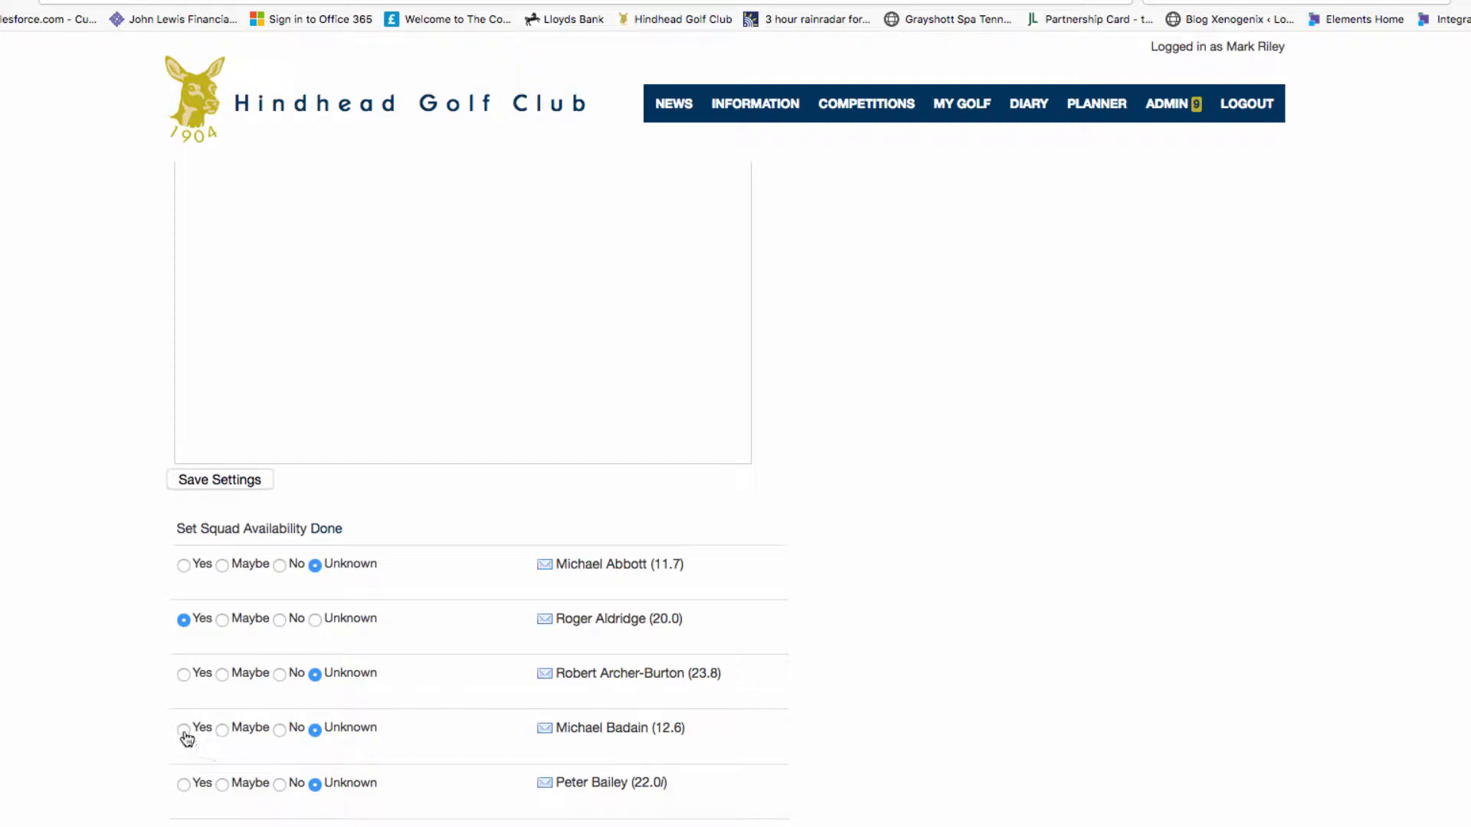
pyautogui.click(184, 729)
pyautogui.scroll(-5, 987, 428)
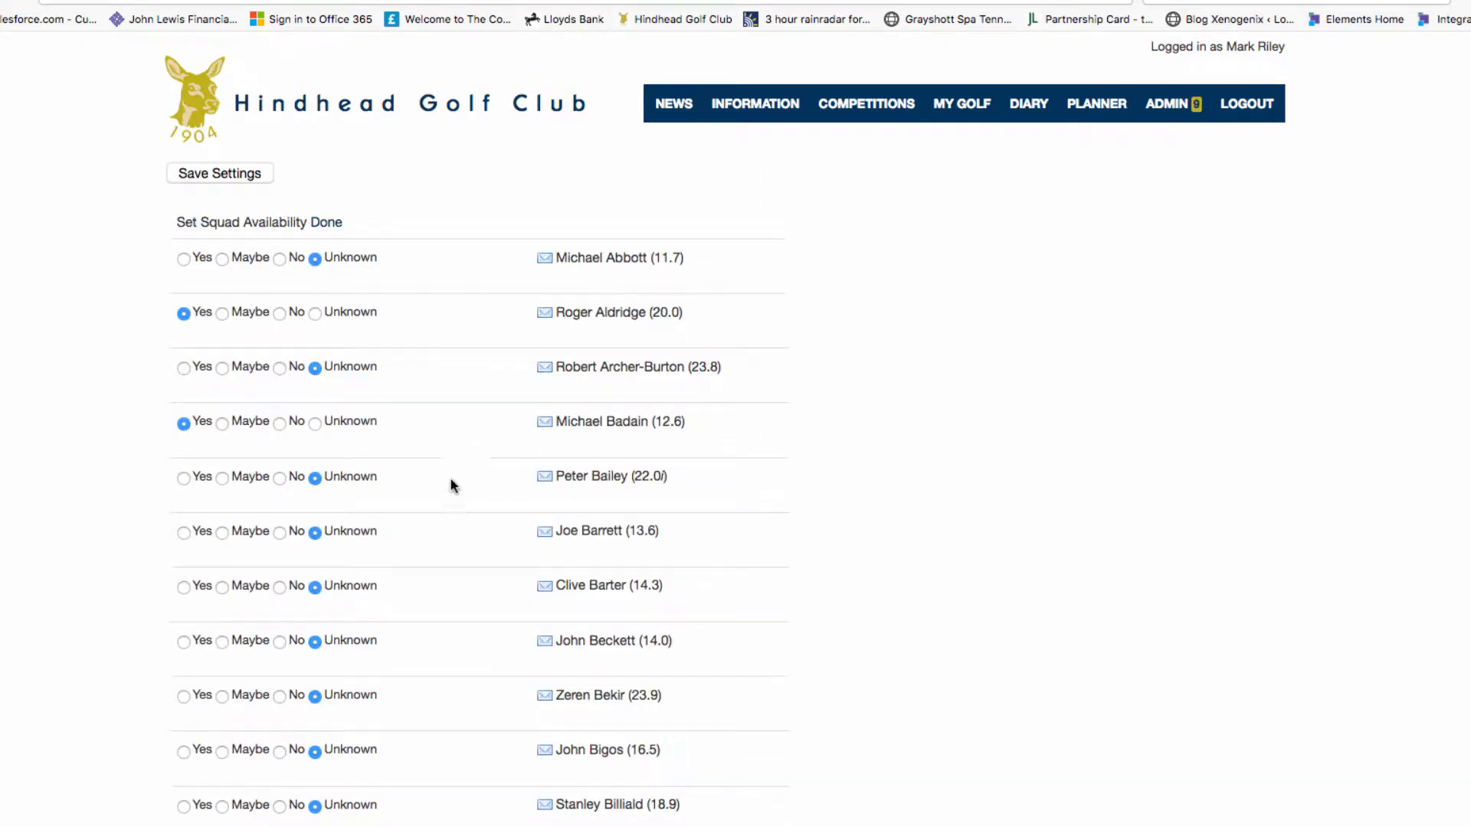
pyautogui.click(222, 479)
pyautogui.scroll(1, 1070, 555)
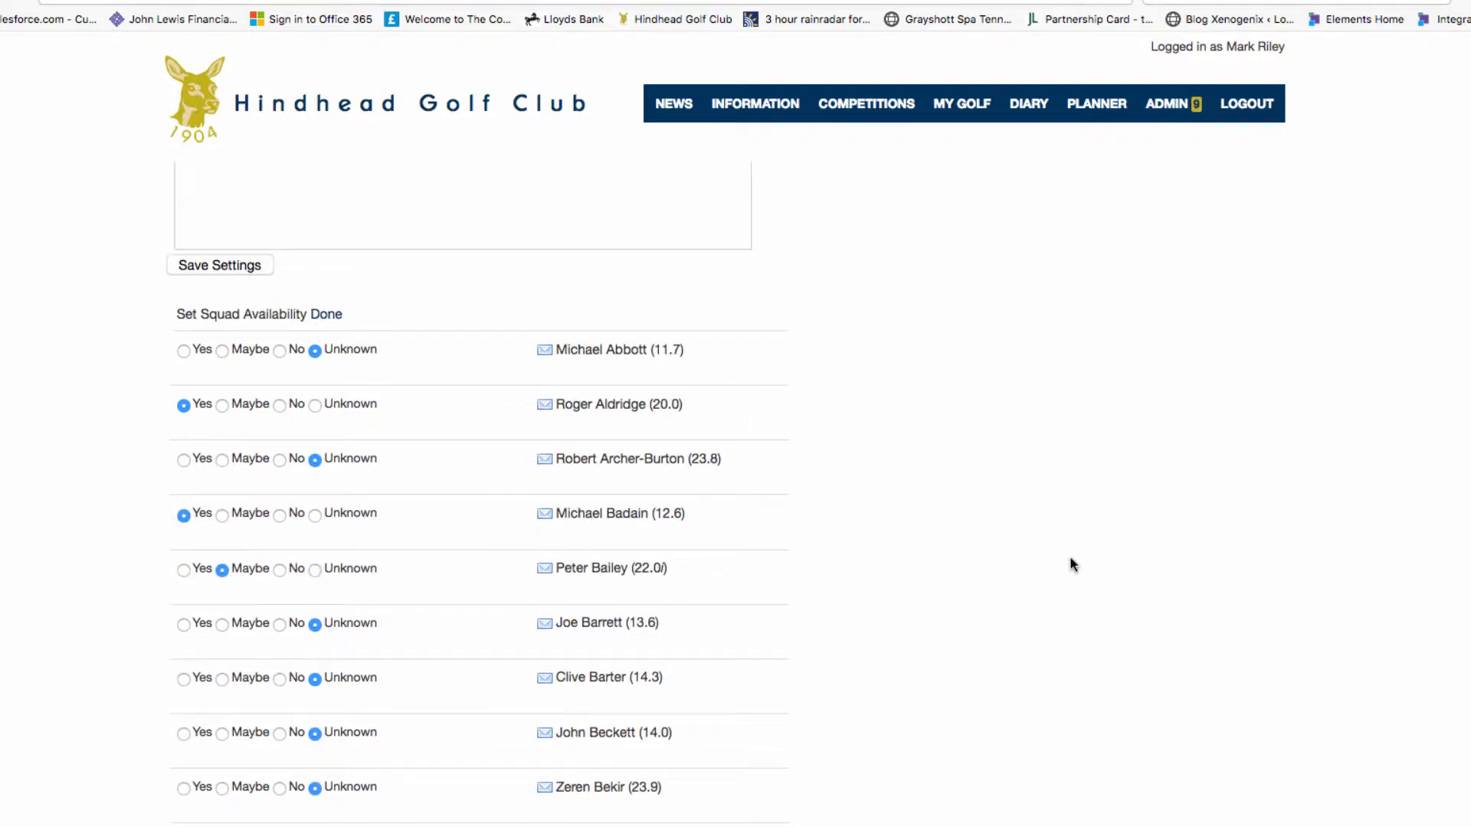
pyautogui.scroll(-4, 1067, 559)
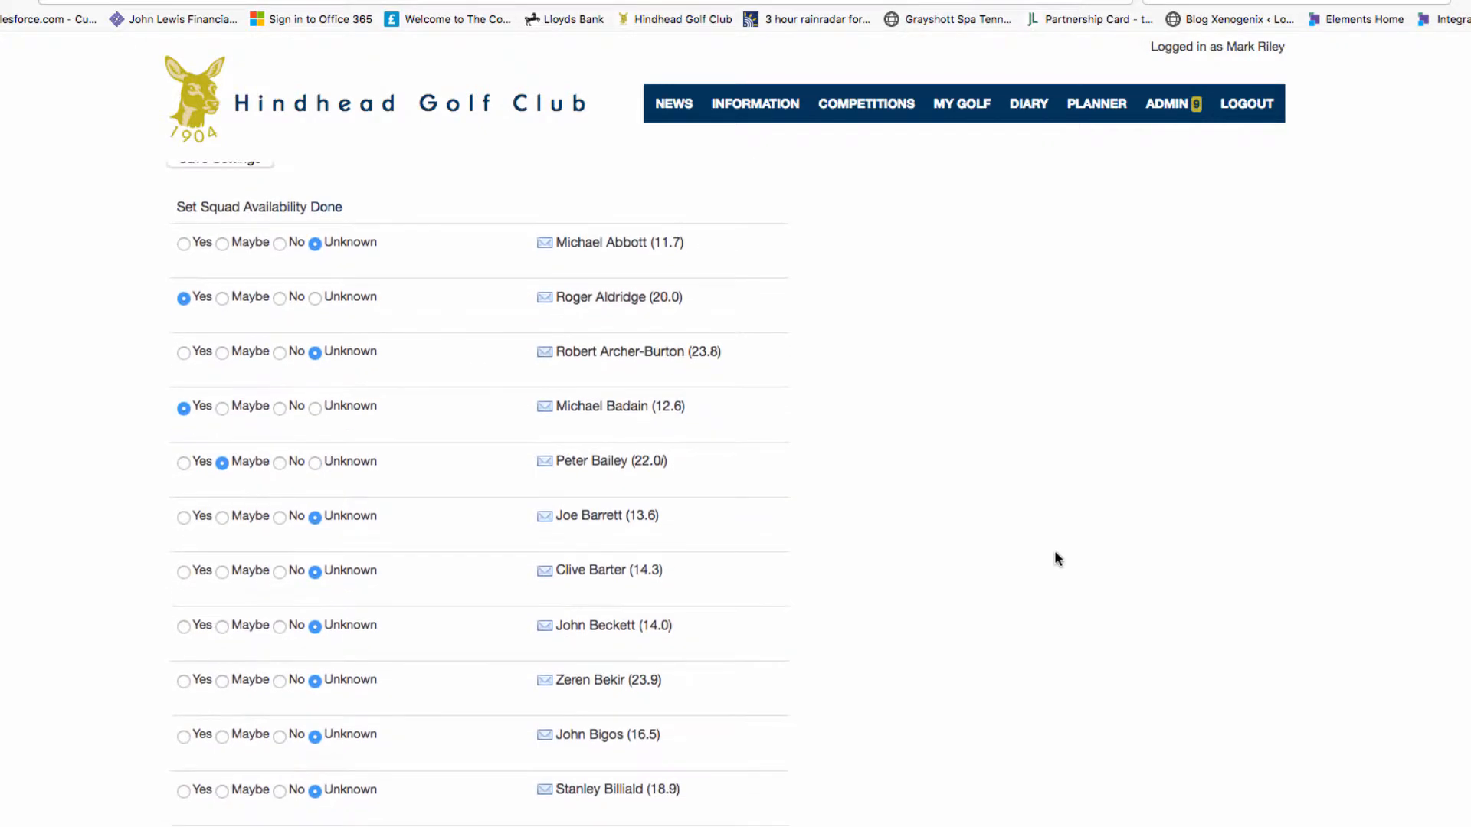
pyautogui.click(183, 732)
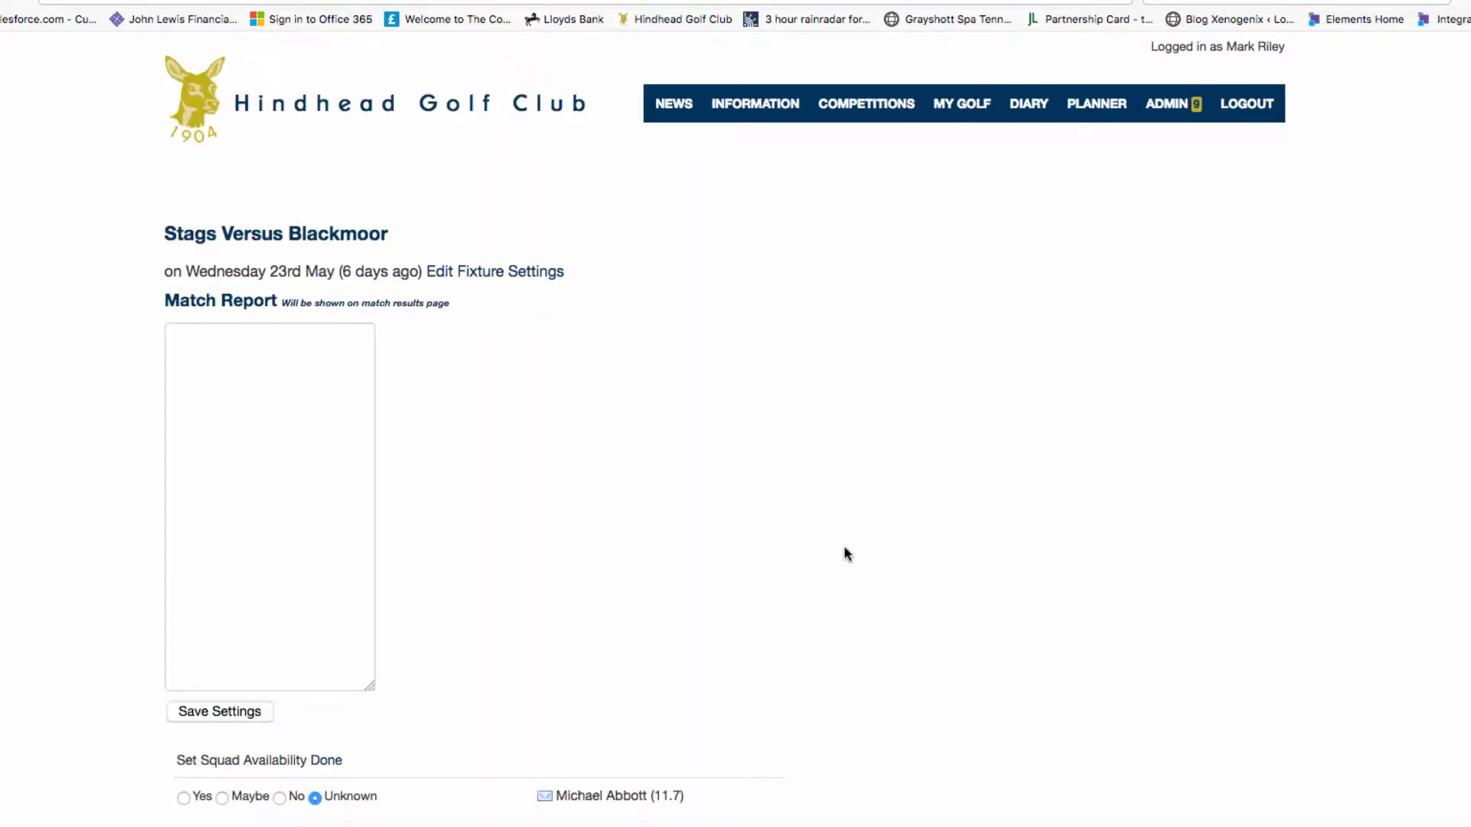
# Review the squad availability choices and save the fixture settings.
pyautogui.scroll(-6, 781, 568)
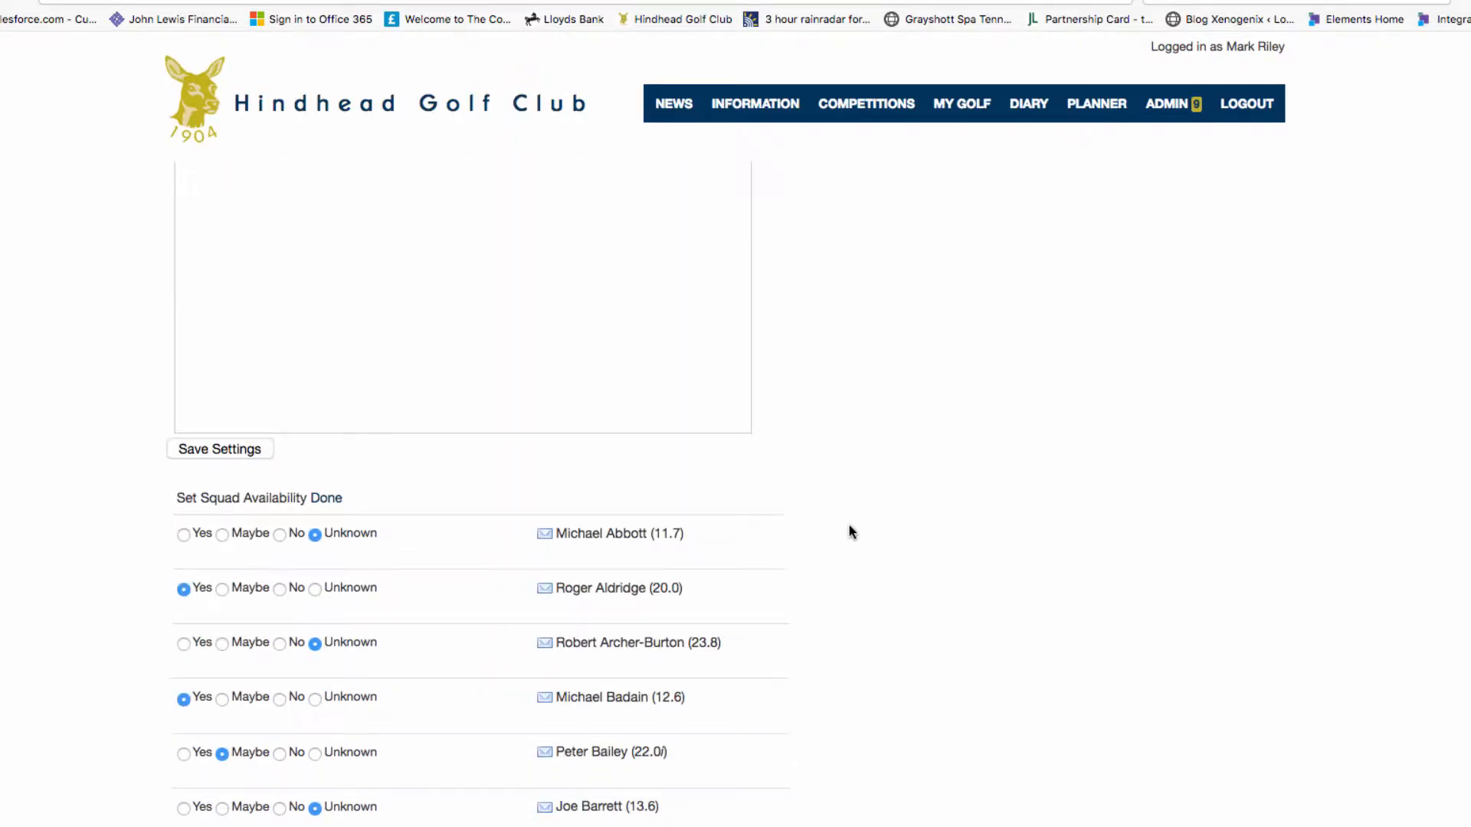
pyautogui.scroll(-4, 854, 518)
pyautogui.scroll(9, 919, 521)
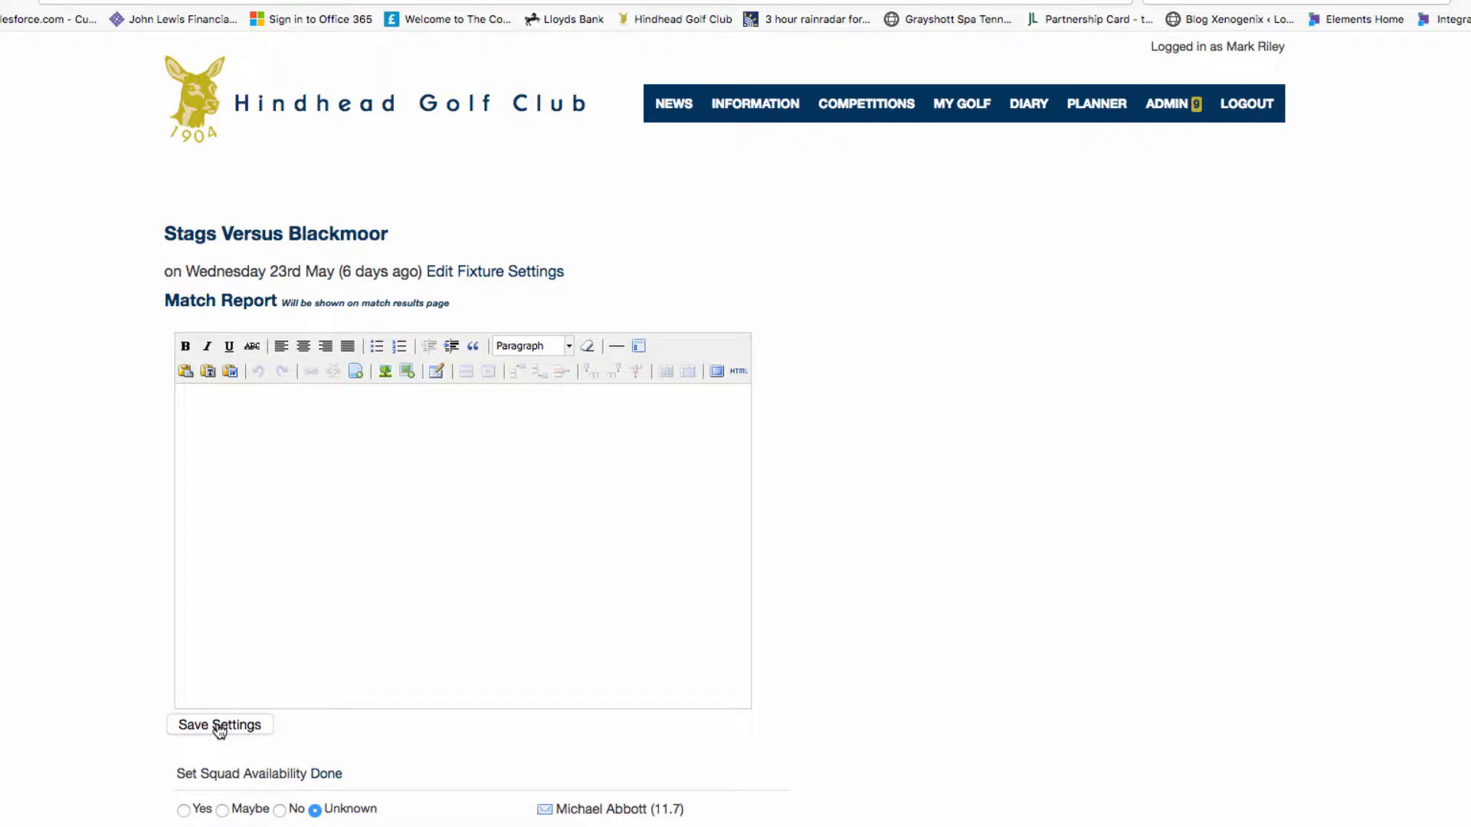
pyautogui.click(265, 725)
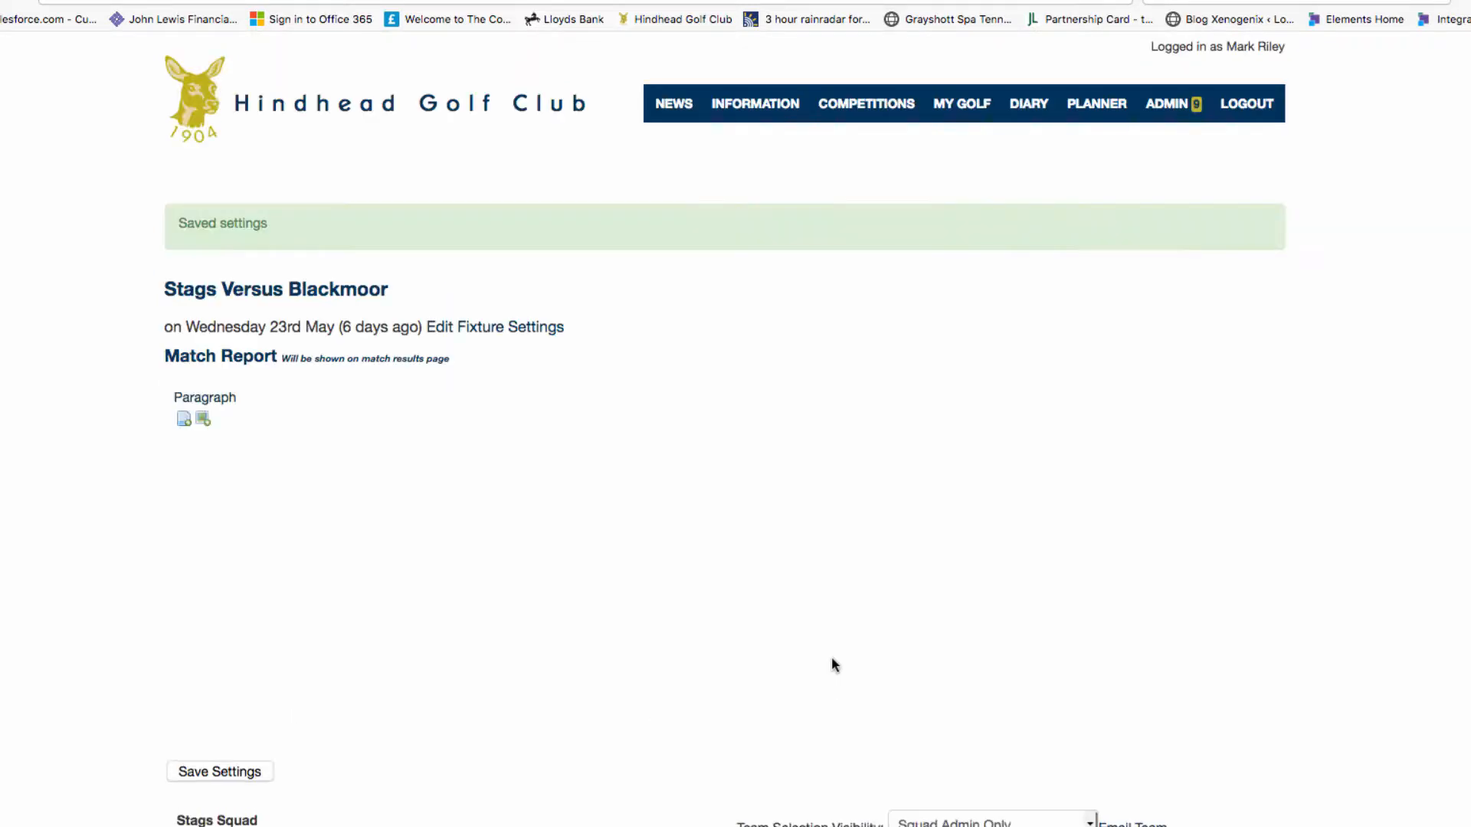
# Draft an email to the Maybe player with subject "Confirmation of availability for Stags vs Blackmoor", asking to confirm availability for May 25th.
pyautogui.scroll(-5, 806, 730)
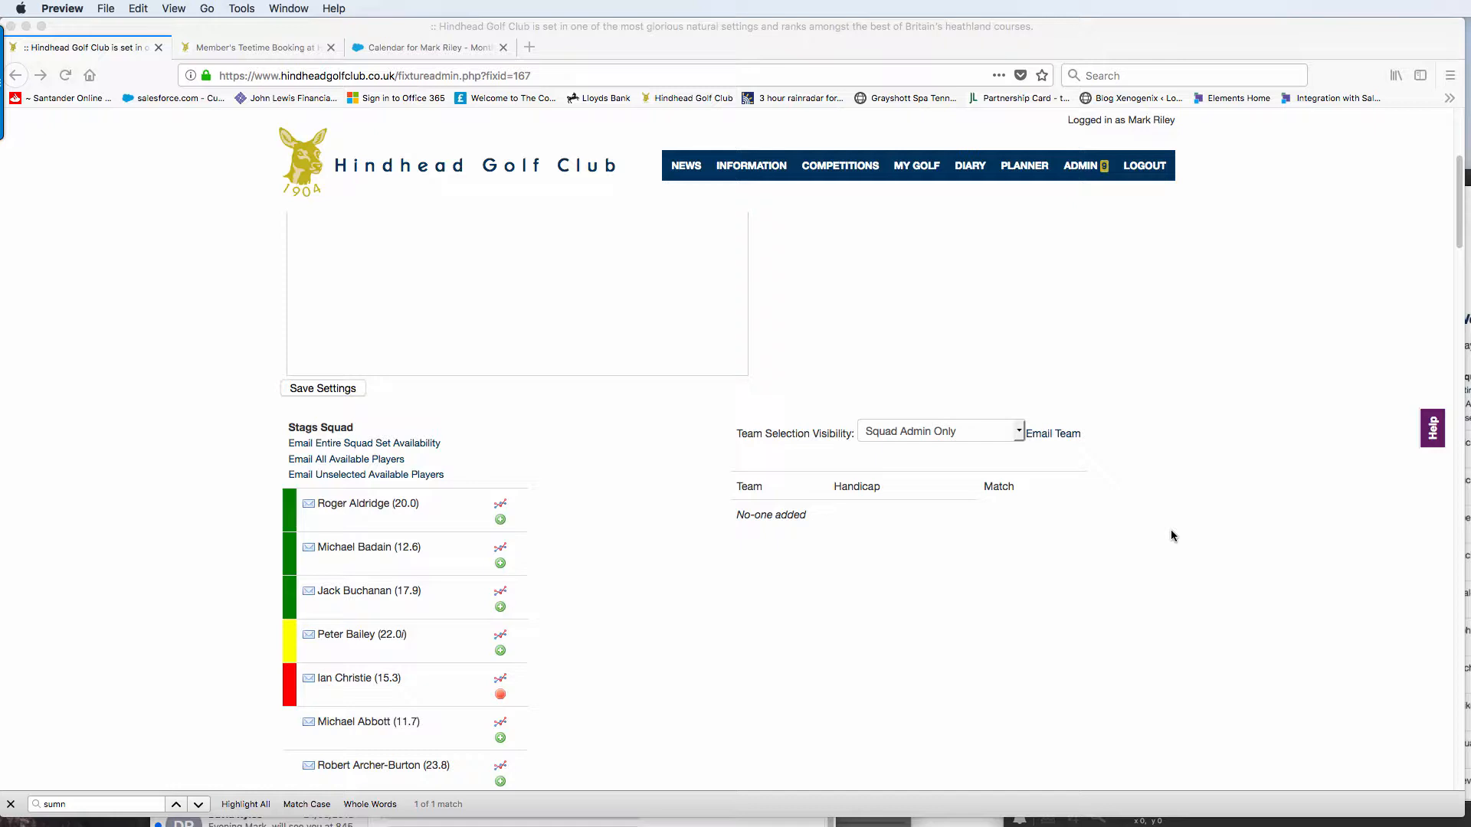
pyautogui.click(308, 641)
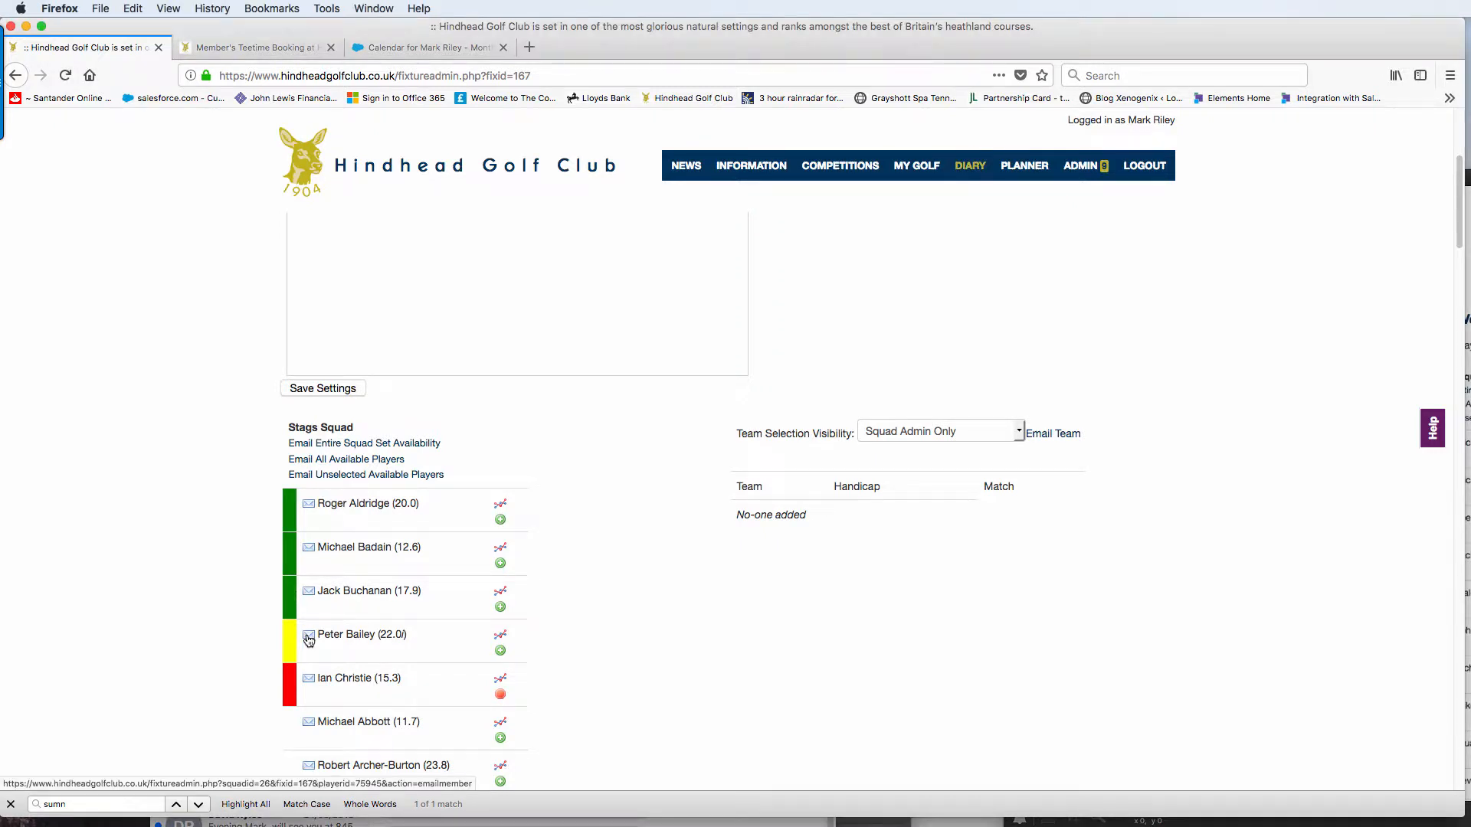
pyautogui.click(311, 641)
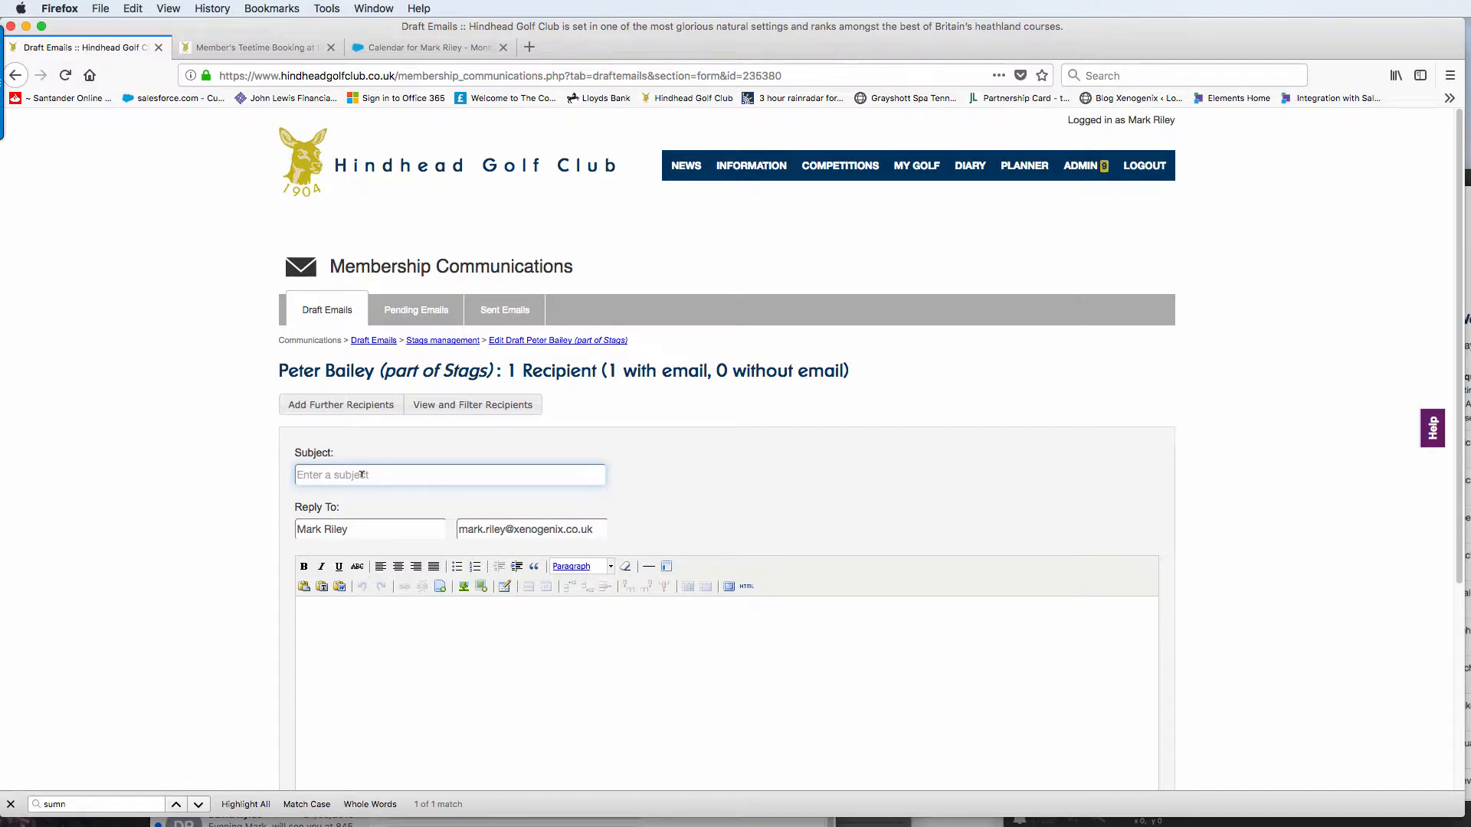
pyautogui.click(391, 492)
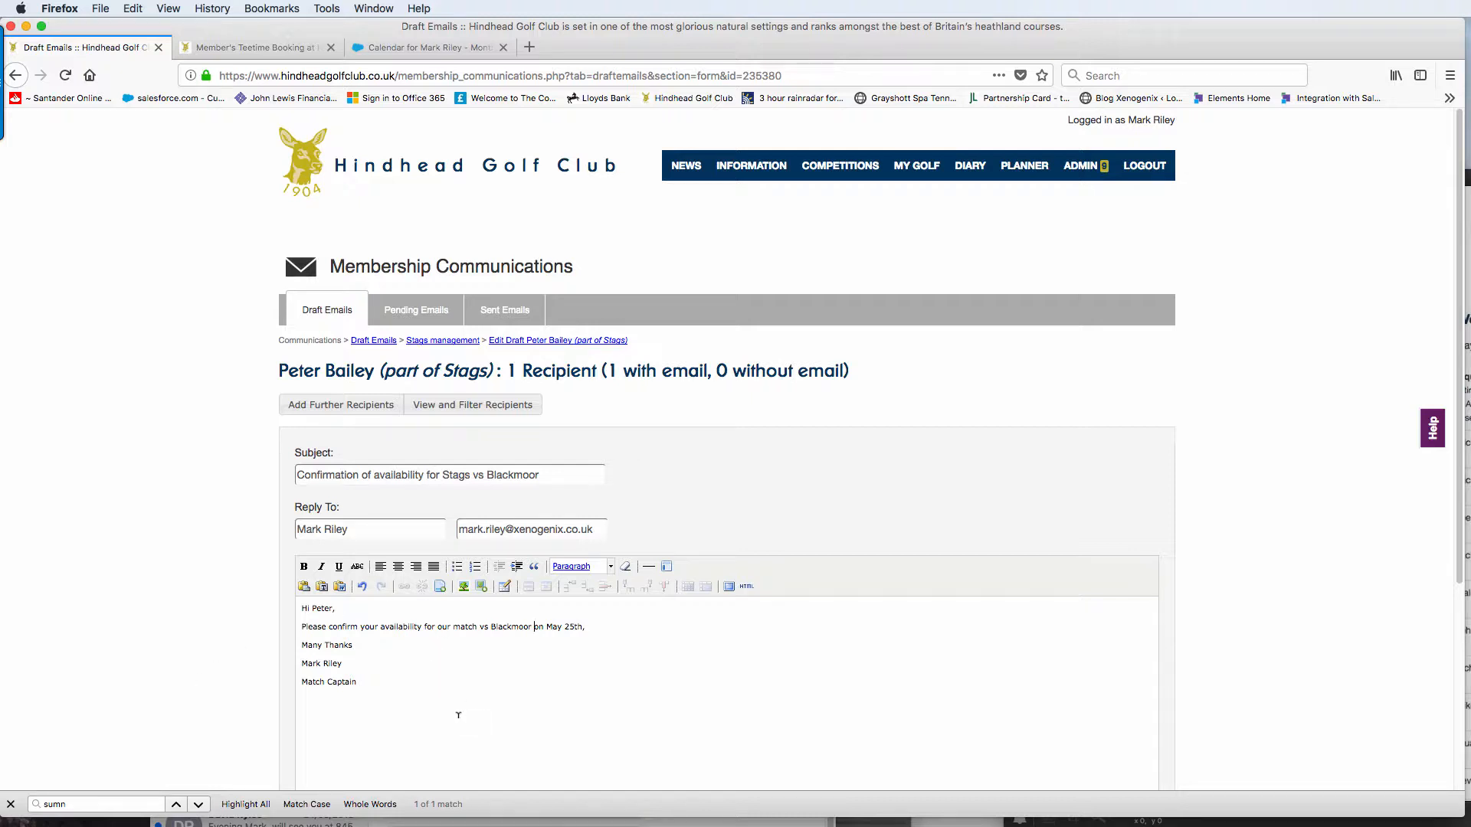
pyautogui.scroll(-5, 458, 715)
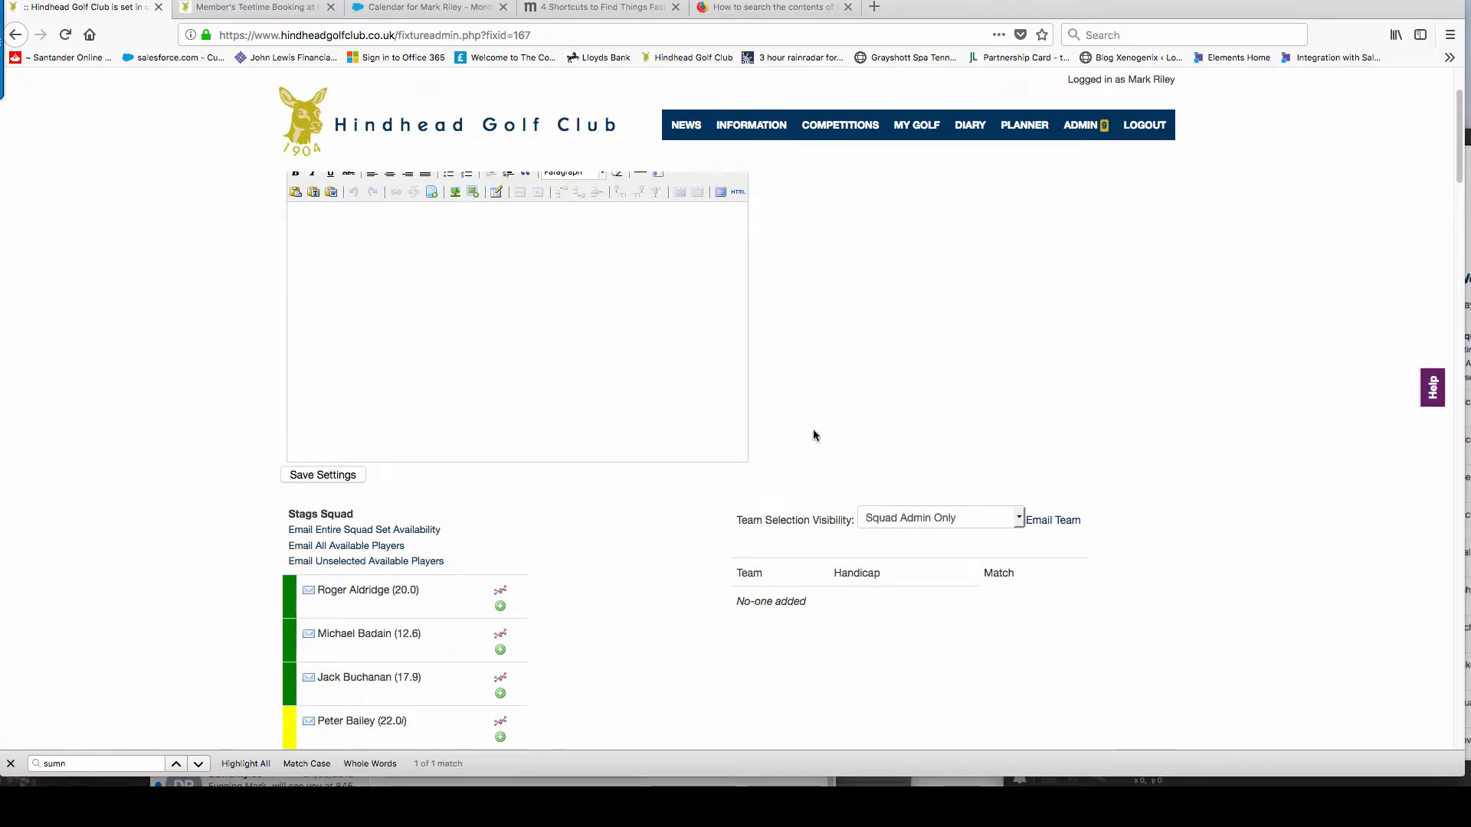
# Search the fixture page for the third available player by part of the surname.
pyautogui.press('super+f')
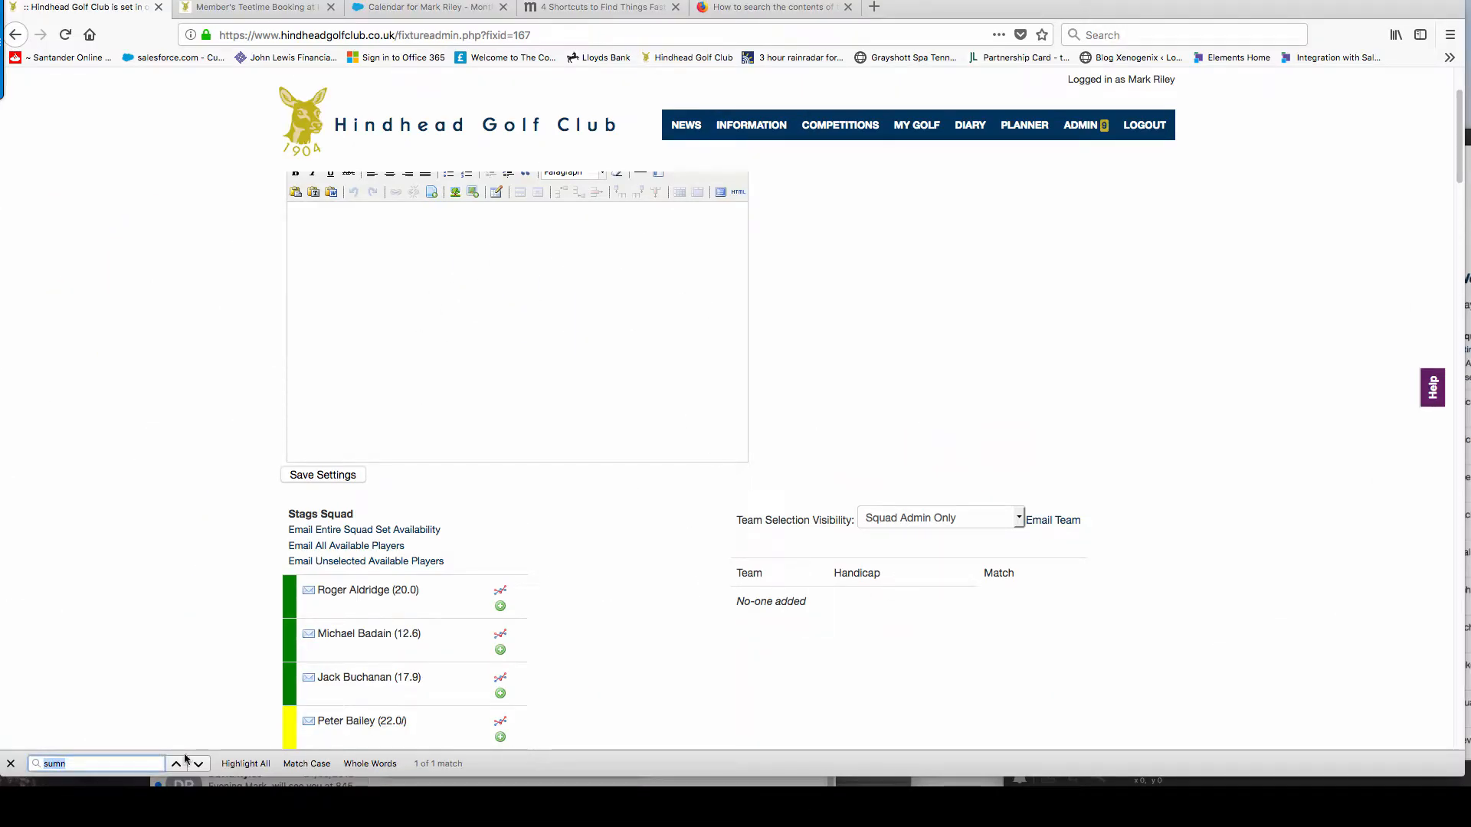
pyautogui.click(53, 762)
pyautogui.moveTo(69, 763); pyautogui.dragTo(37, 764)
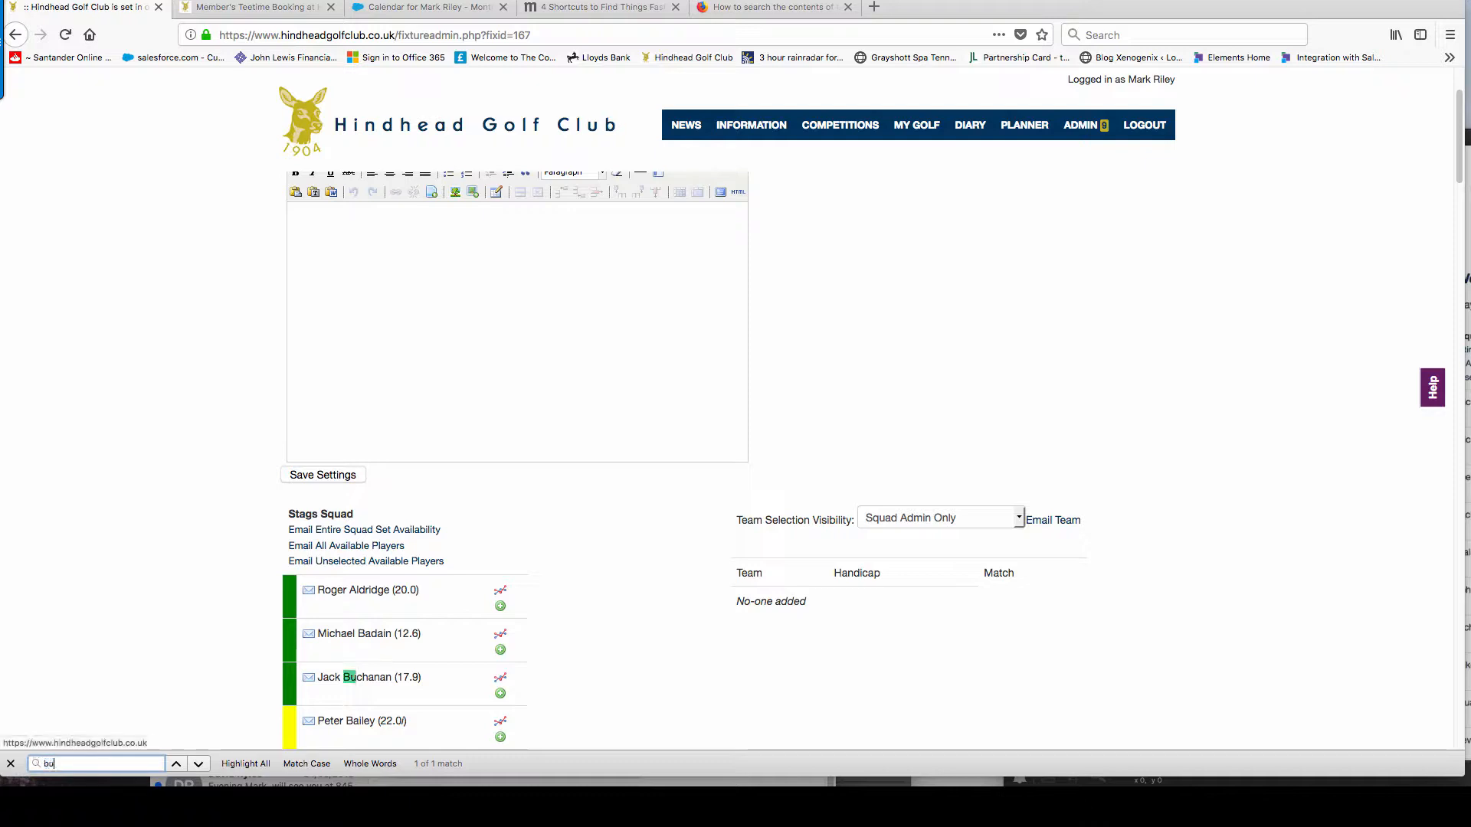
pyautogui.write('buch')
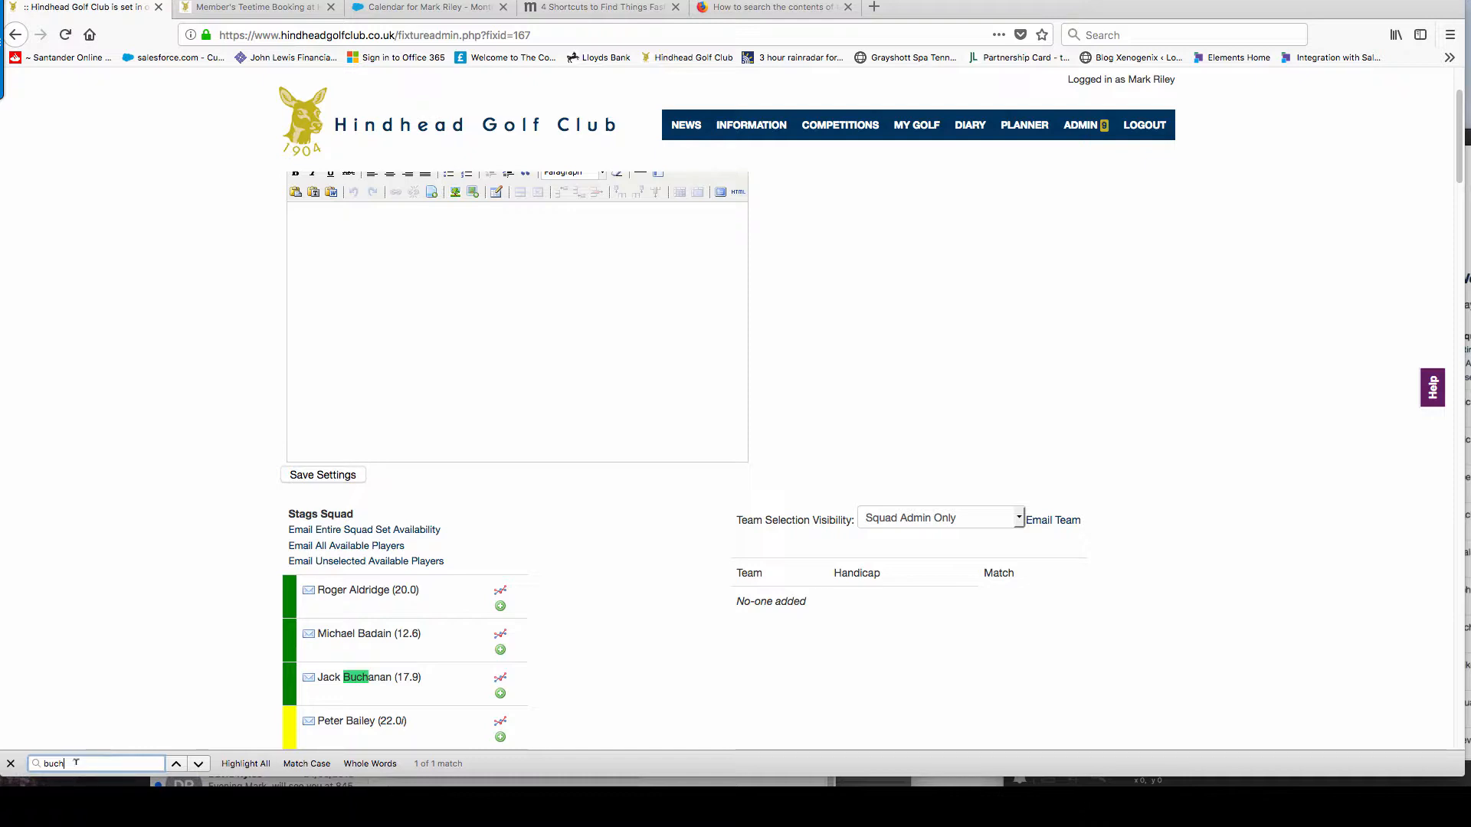
pyautogui.press('Return')
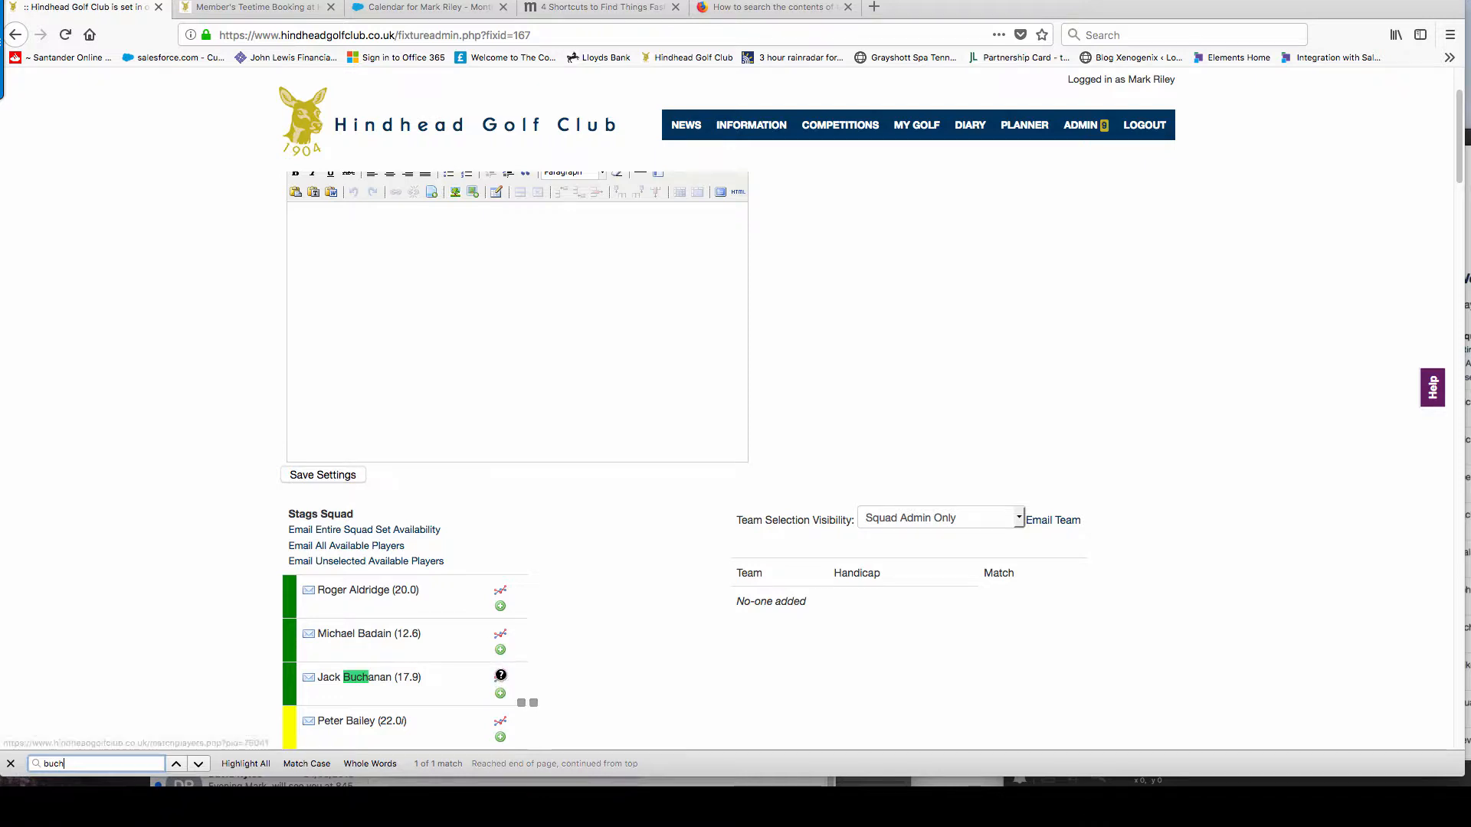
# Add the third available player to the team and assign them to match 1.
pyautogui.moveTo(501, 678)
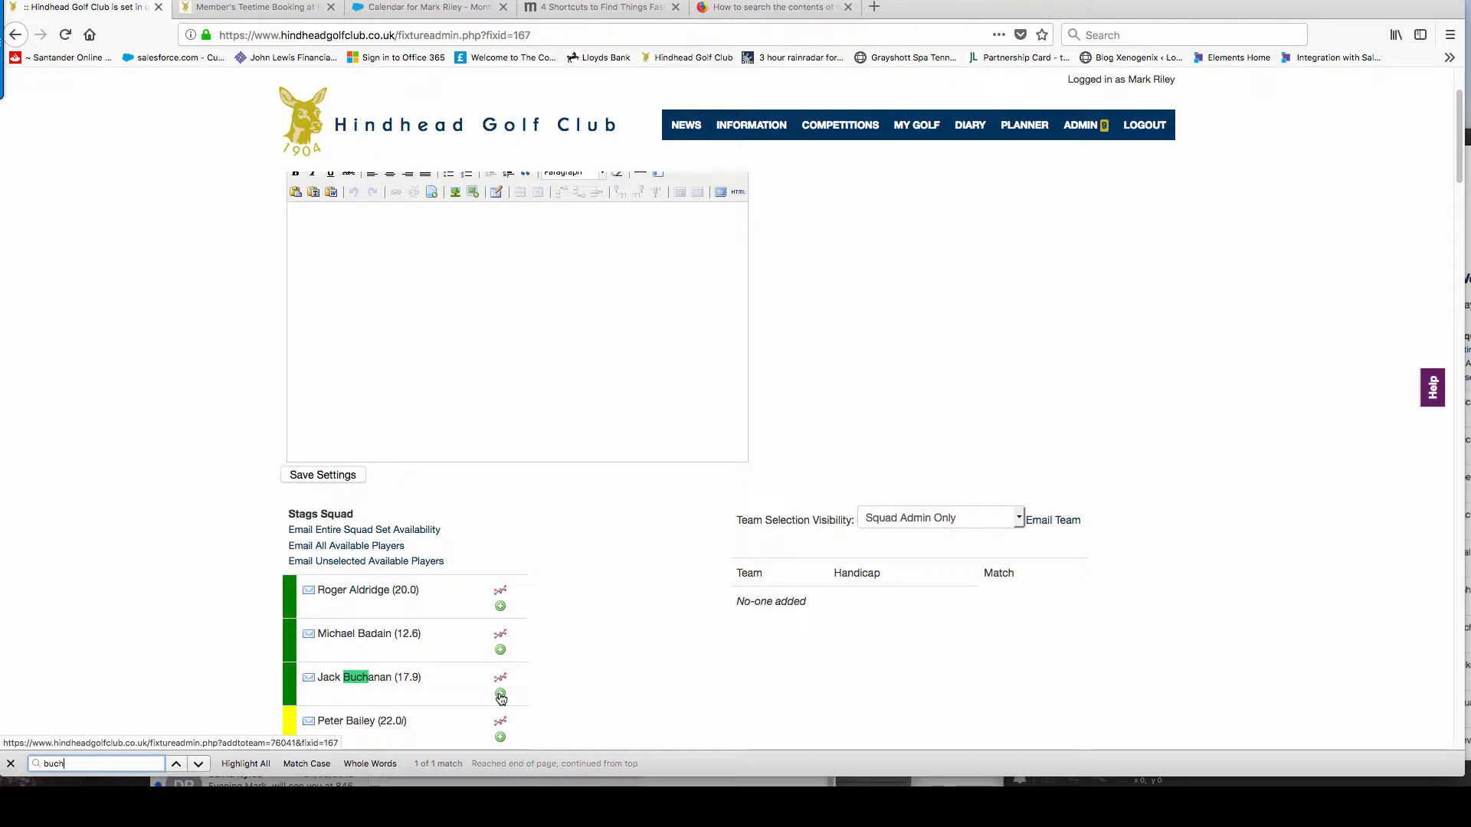
pyautogui.click(501, 696)
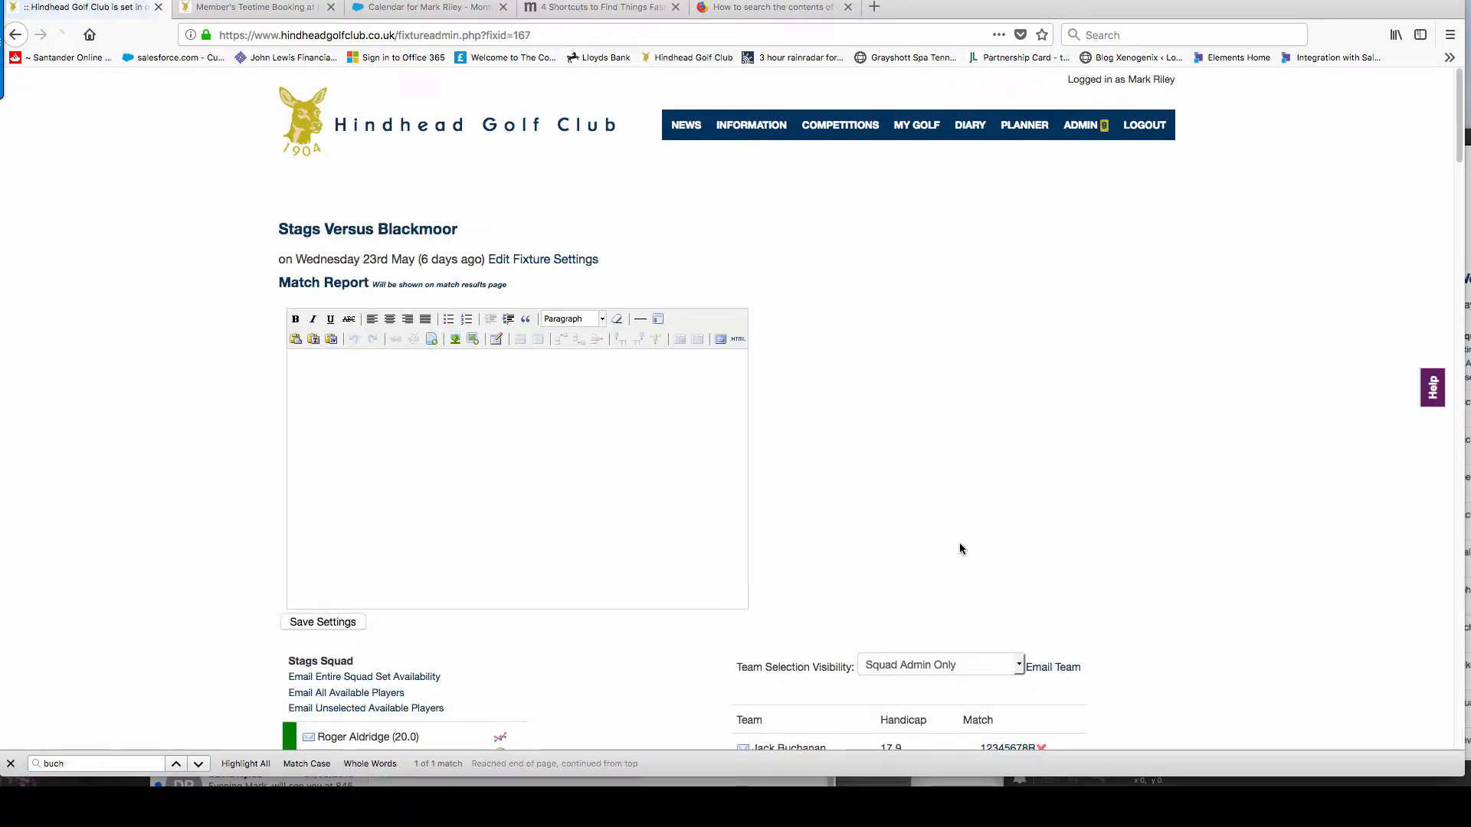
pyautogui.scroll(-3, 981, 536)
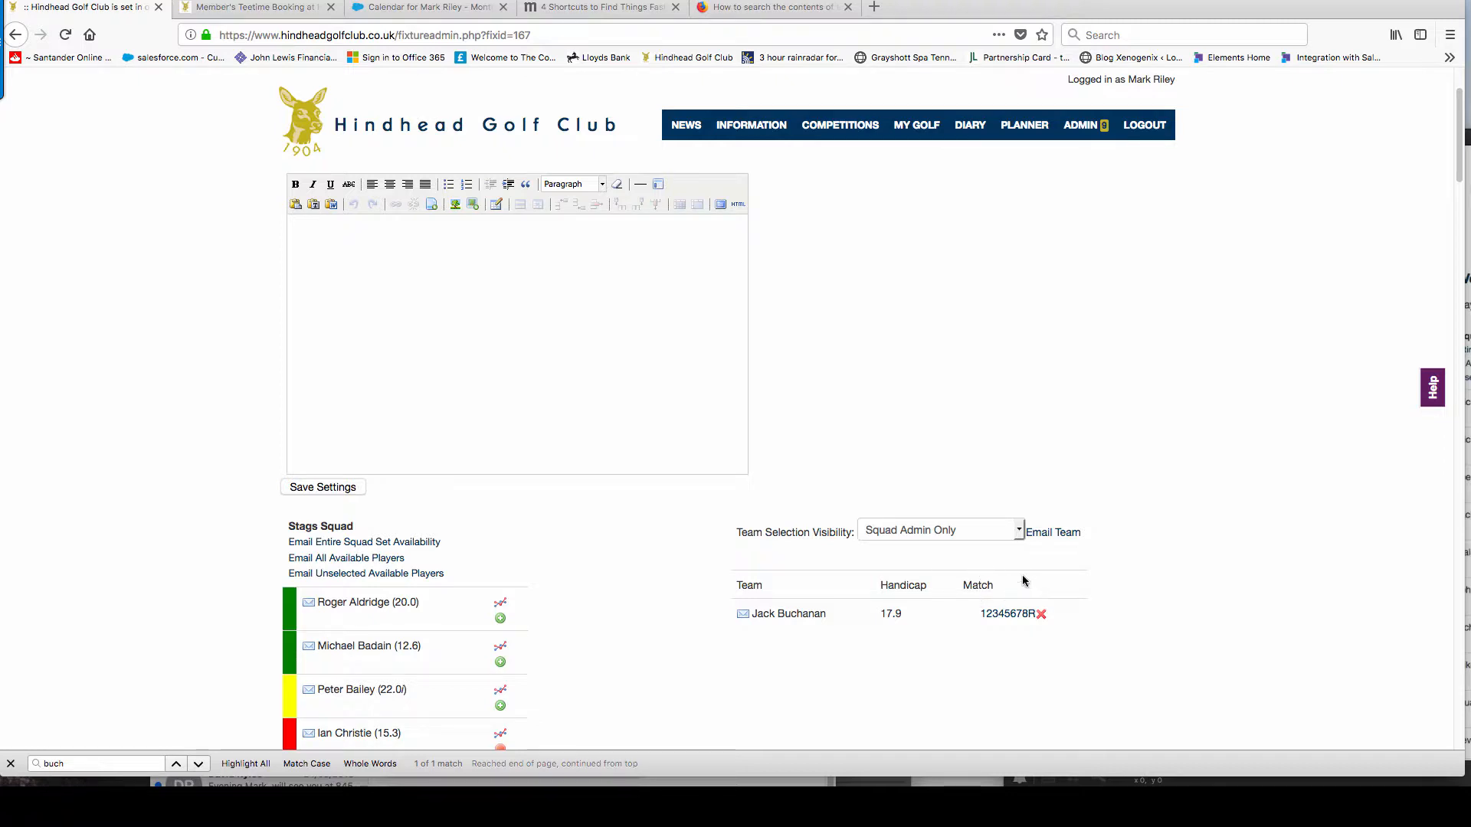
pyautogui.click(985, 617)
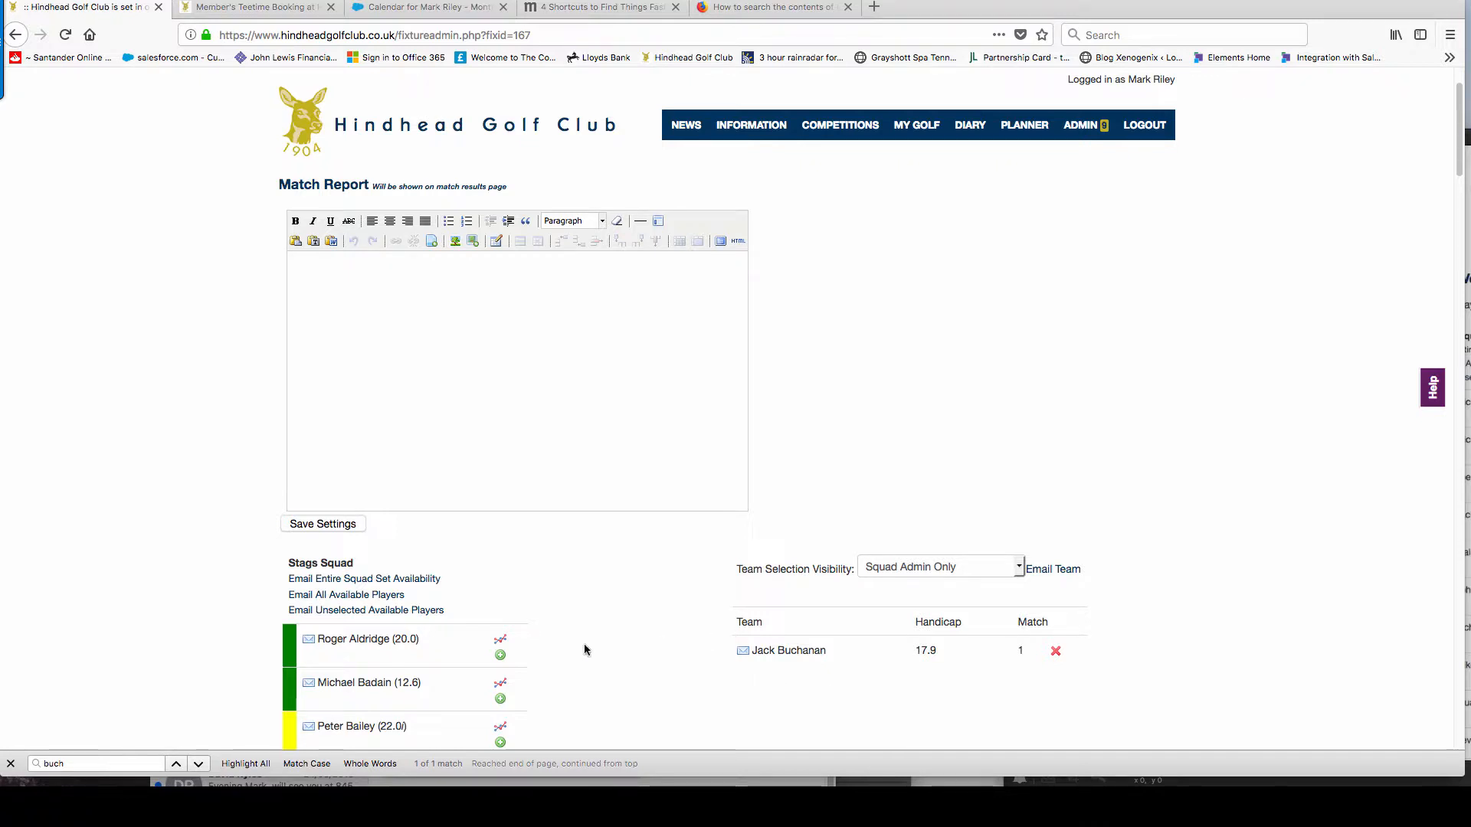
# Find the second player for match 1 in the squad by surname and add them to the team in match 1.
pyautogui.click(83, 763)
pyautogui.doubleClick(83, 762)
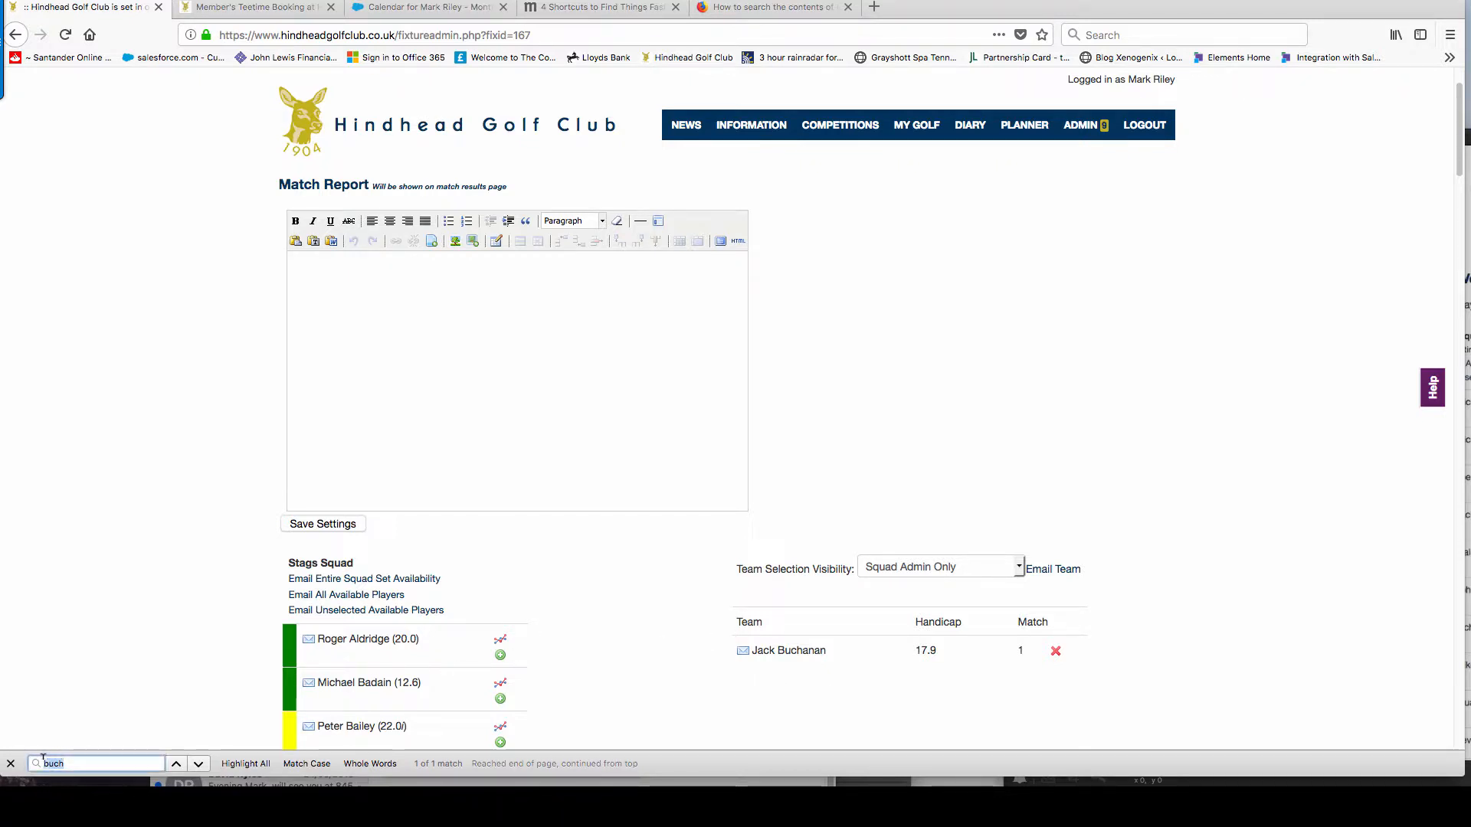
pyautogui.write('sumner')
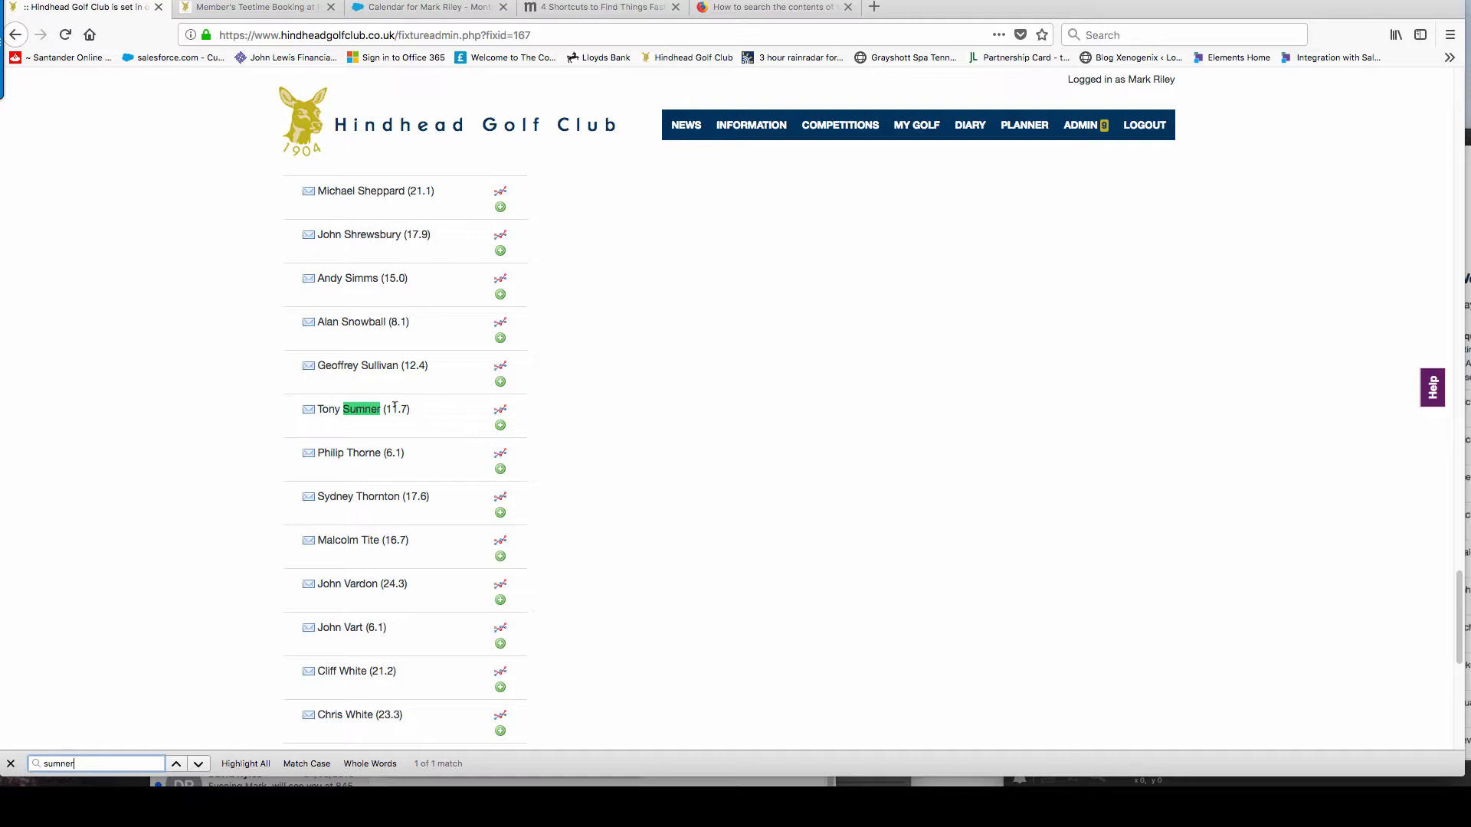
pyautogui.click(500, 426)
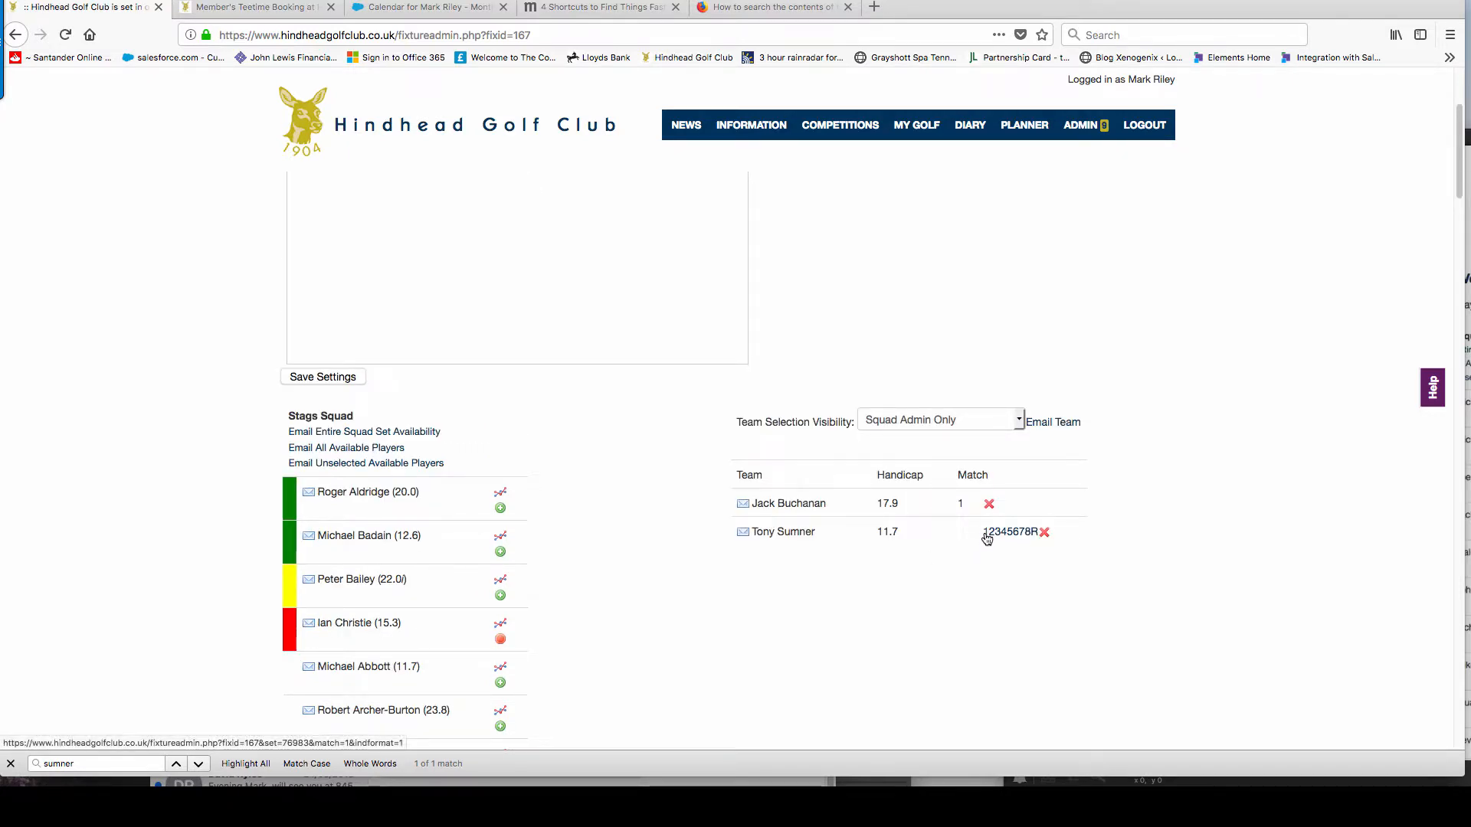
pyautogui.click(986, 532)
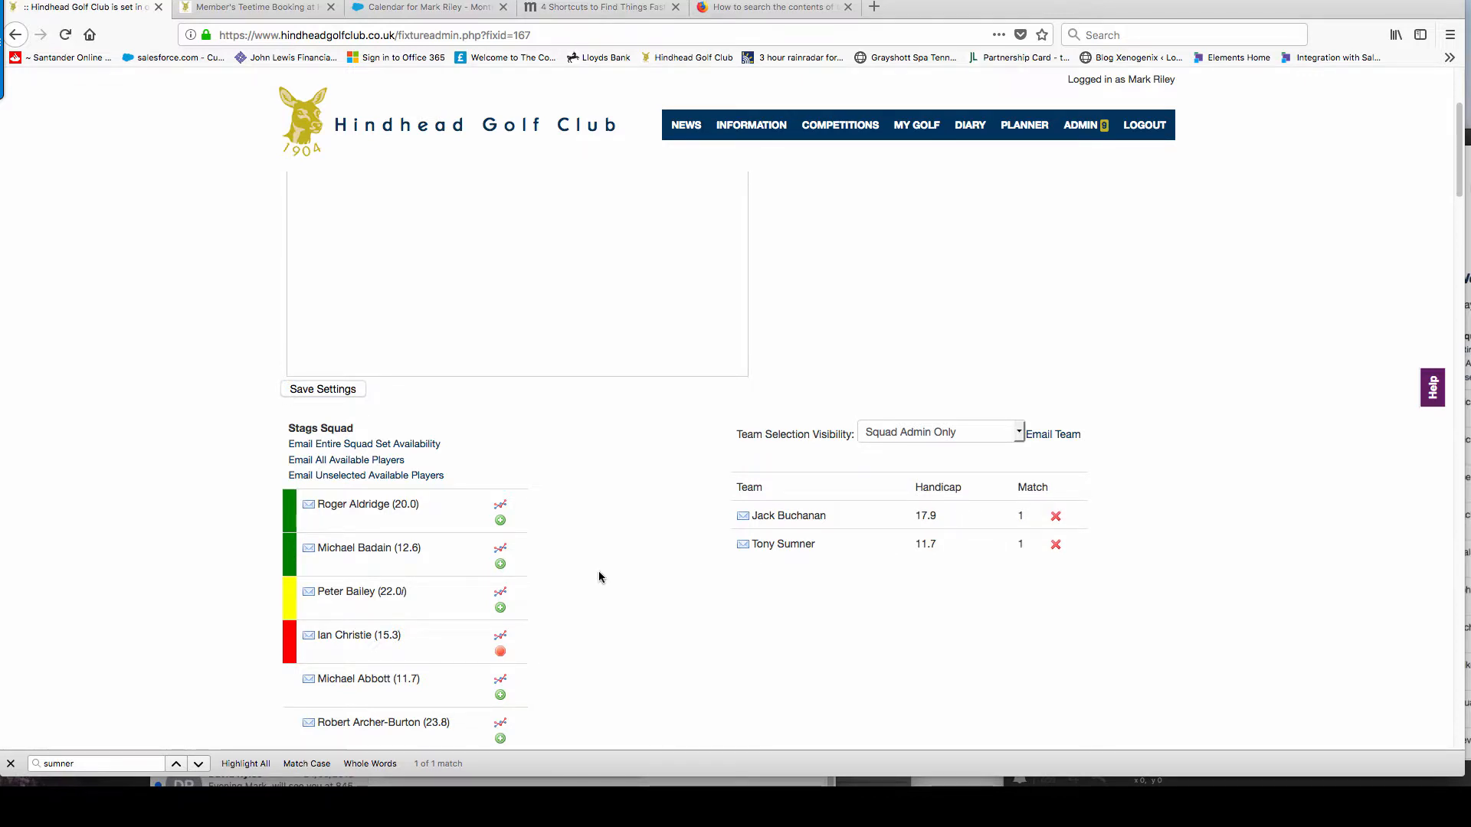
# Find the squad player with the 16.1 handicap by surname and add them to the team in match 2.
pyautogui.scroll(-2, 569, 572)
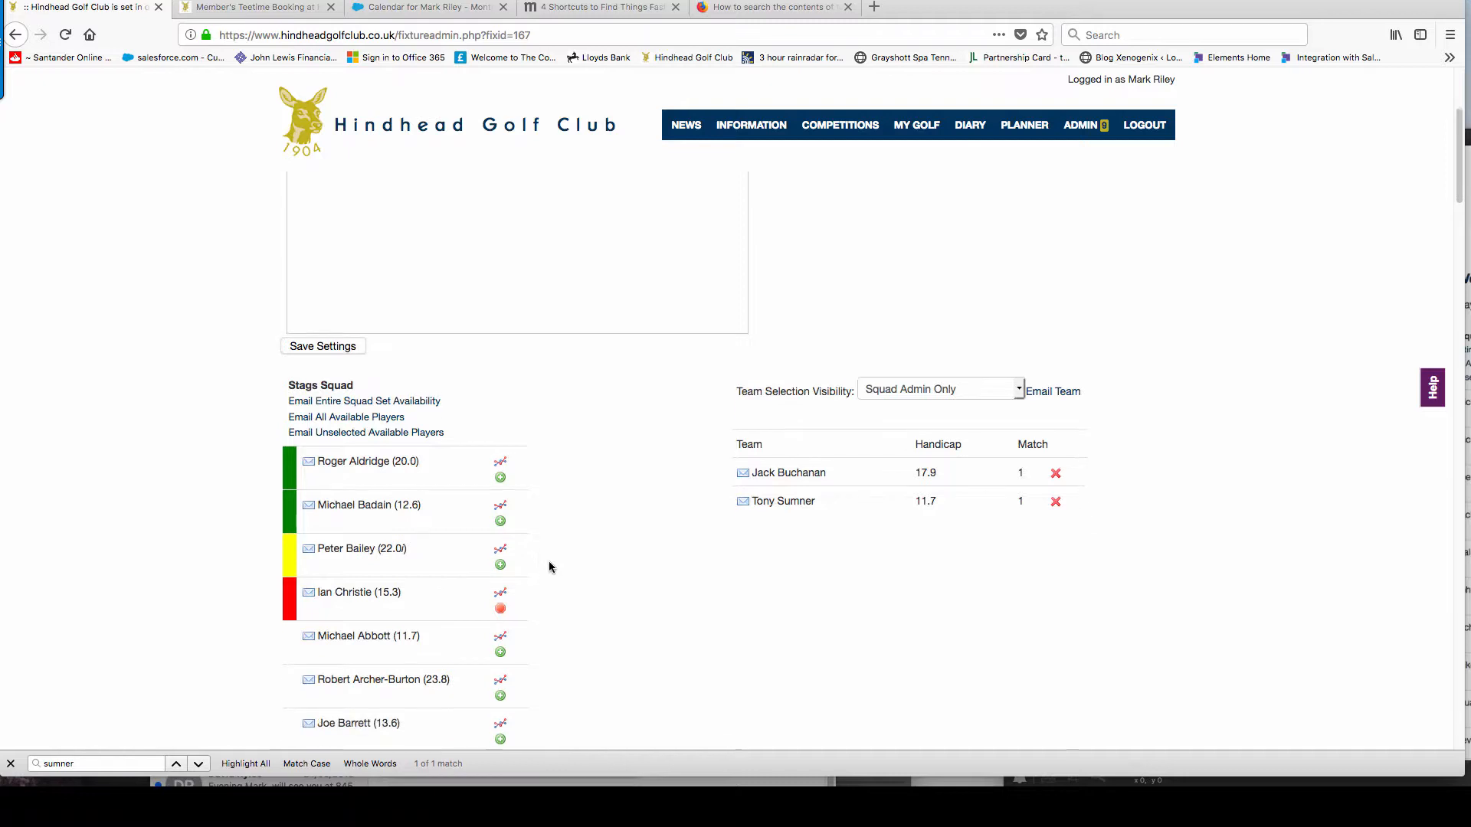
pyautogui.scroll(-2, 569, 533)
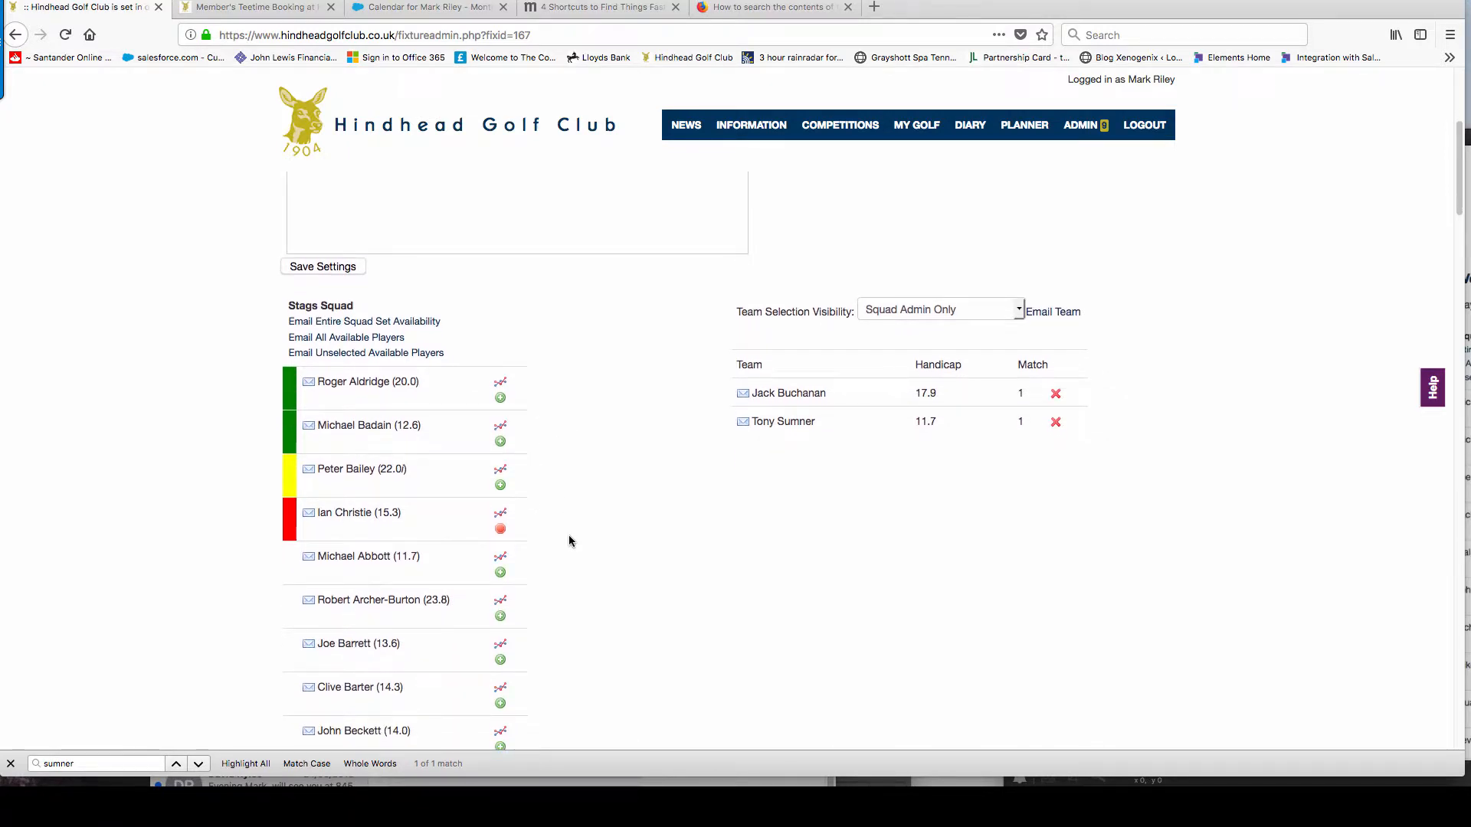
pyautogui.scroll(-6, 568, 534)
pyautogui.scroll(-1, 568, 536)
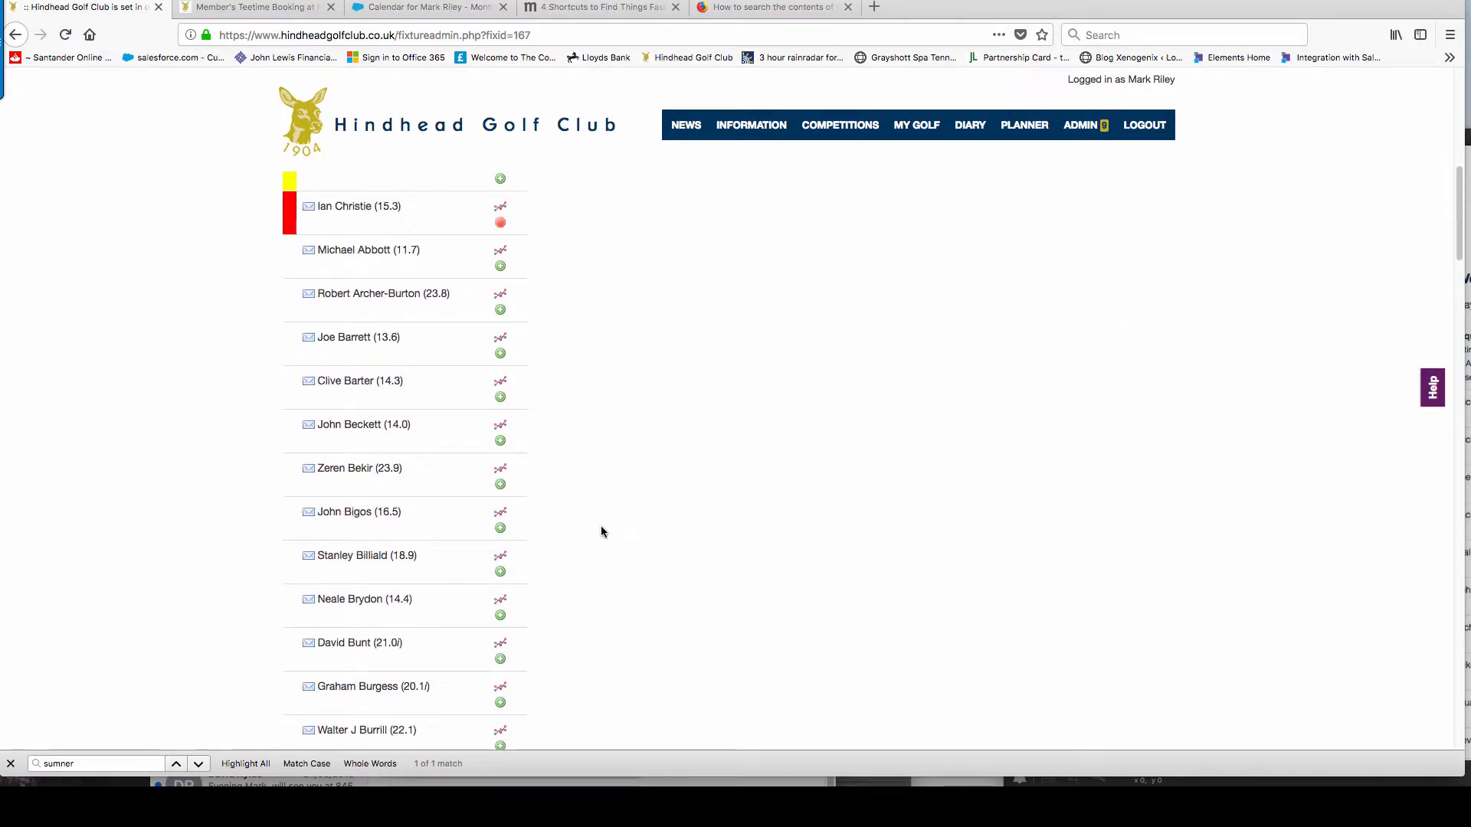
pyautogui.click(76, 762)
pyautogui.moveTo(76, 762); pyautogui.dragTo(35, 760)
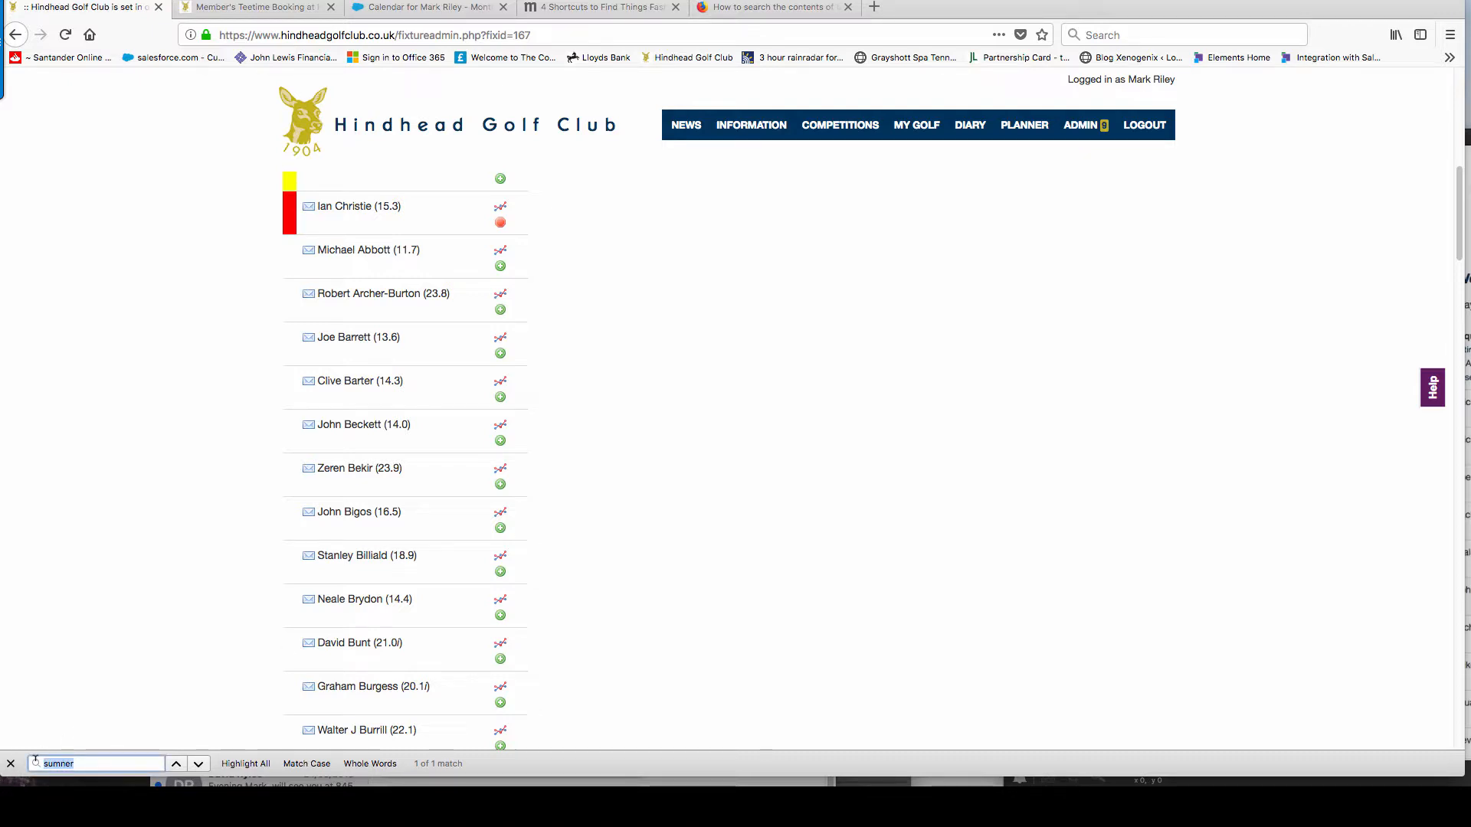
pyautogui.write('cunningham')
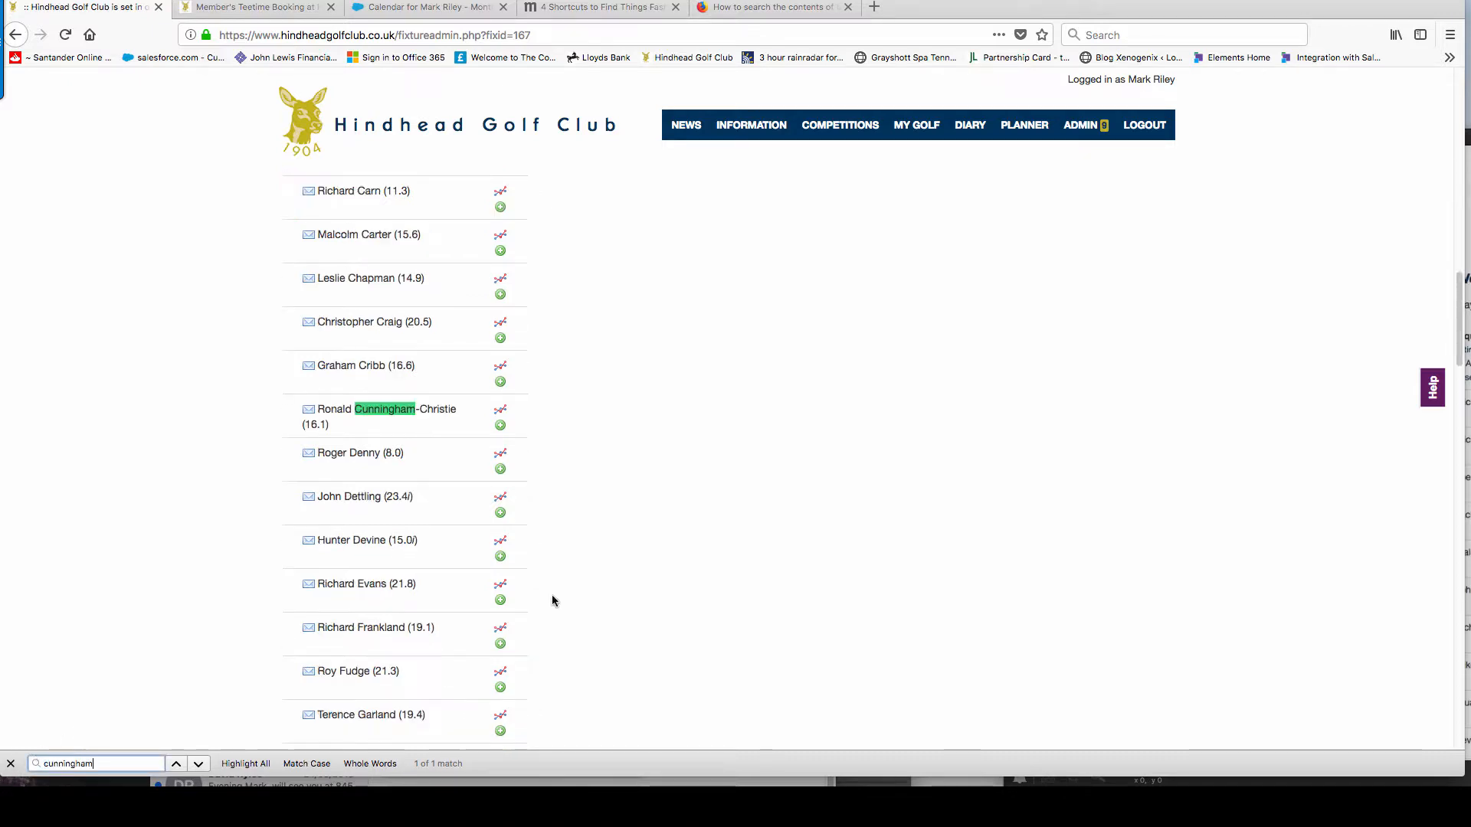
pyautogui.click(500, 425)
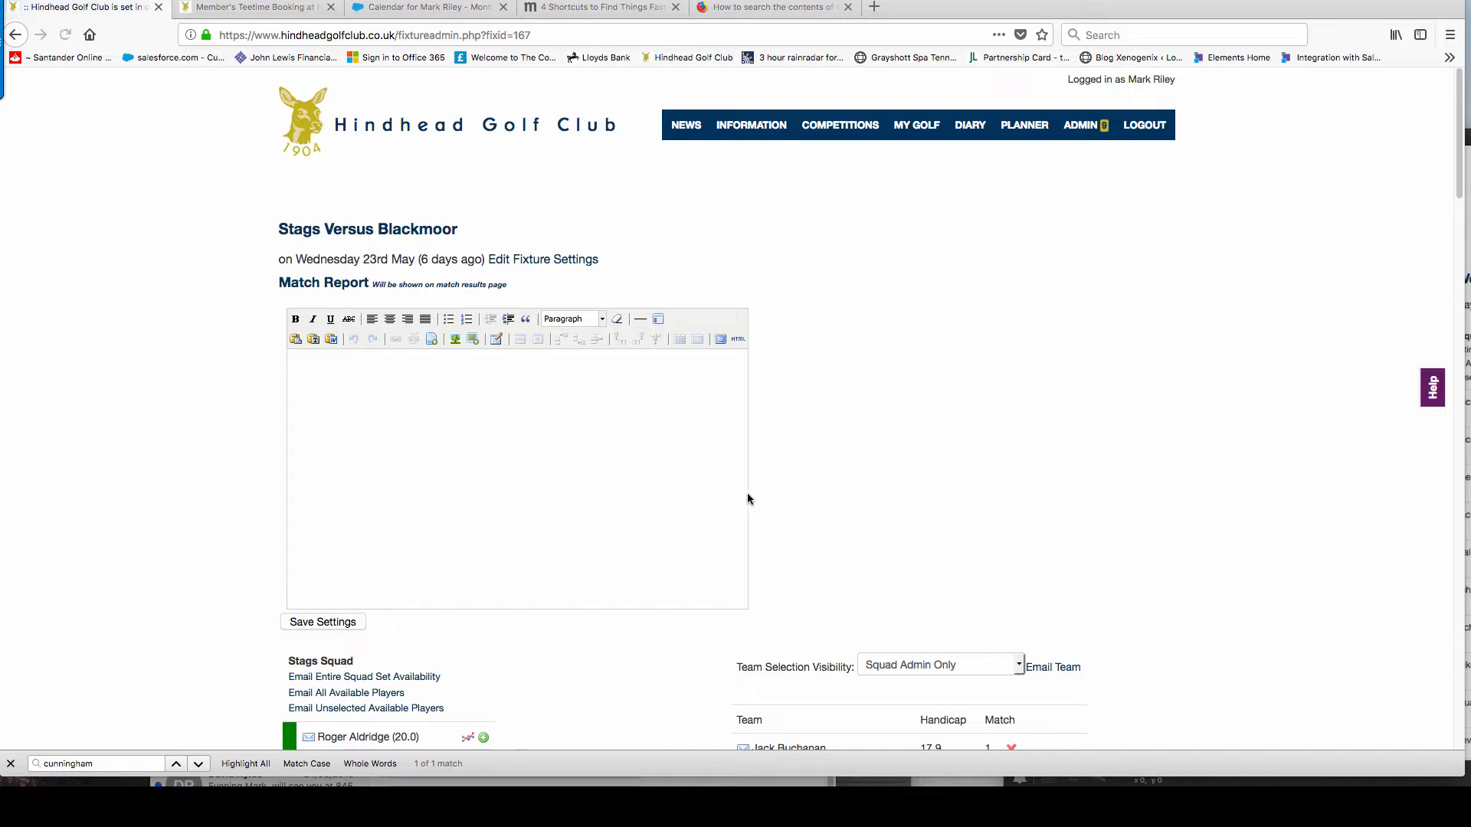
pyautogui.scroll(-2, 876, 443)
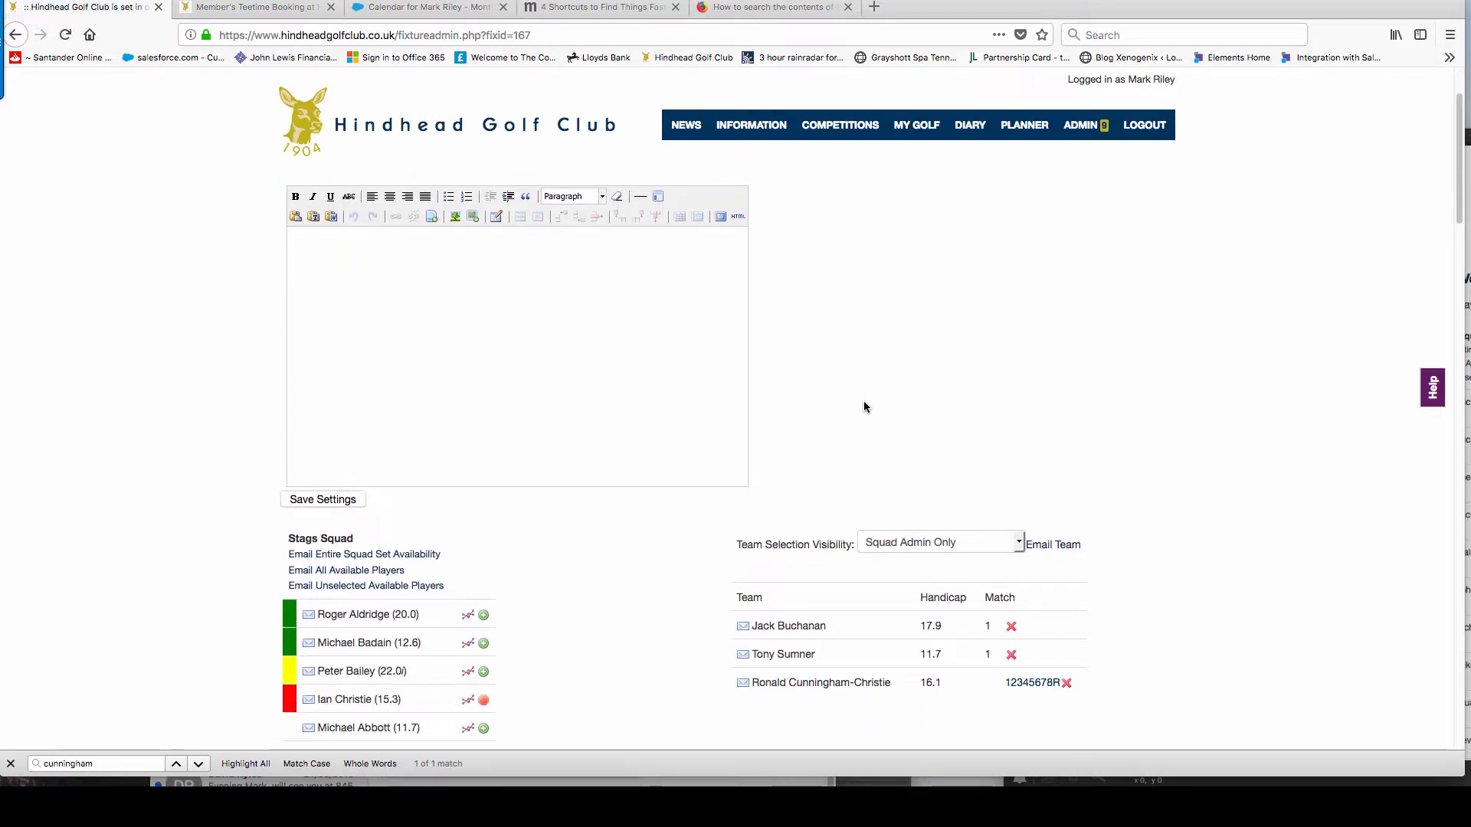
pyautogui.click(1060, 683)
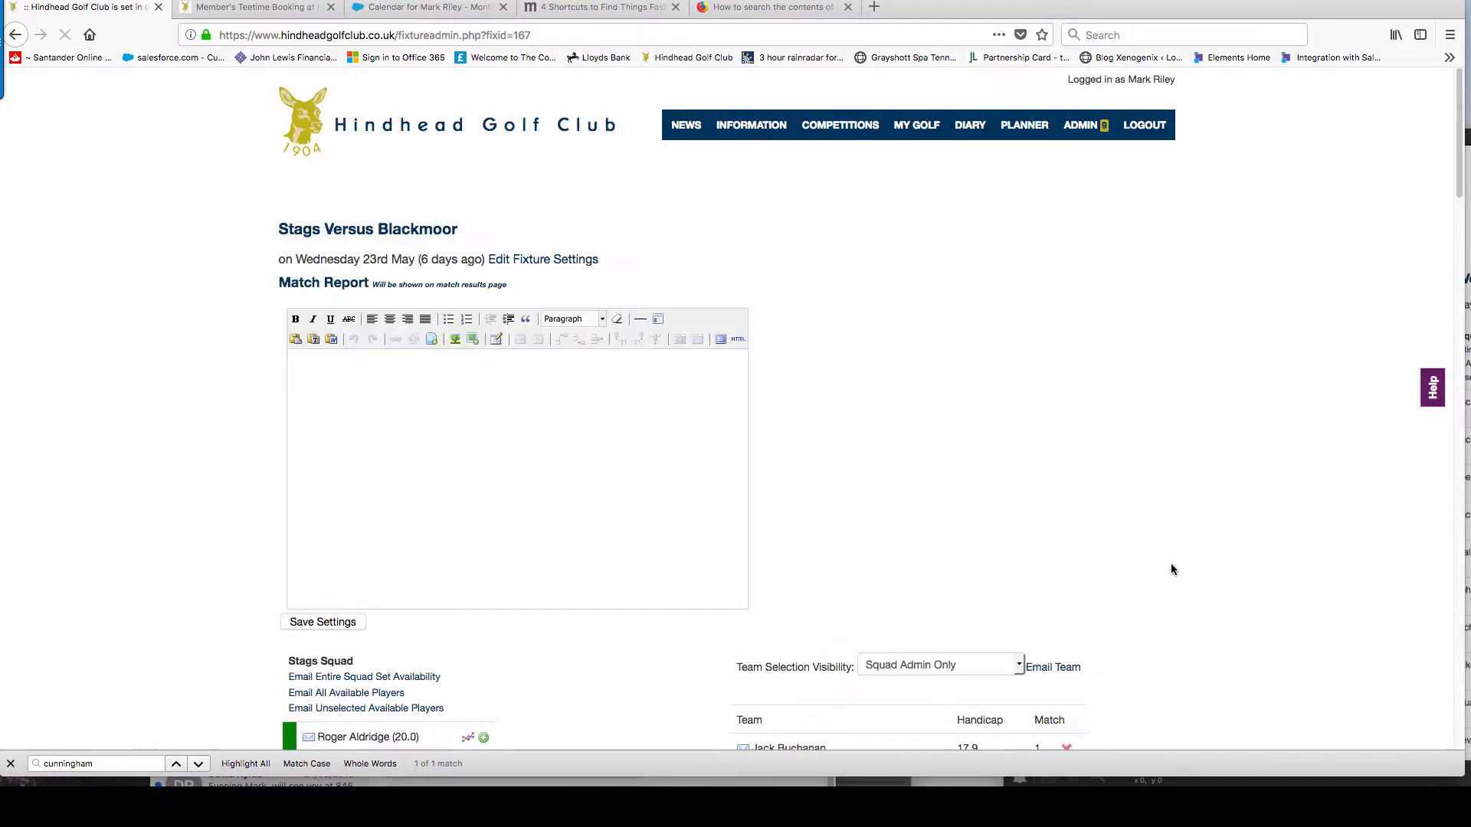
# Review the selected team and set the Team Selection Visibility to Squad Members Only.
pyautogui.scroll(-3, 1199, 575)
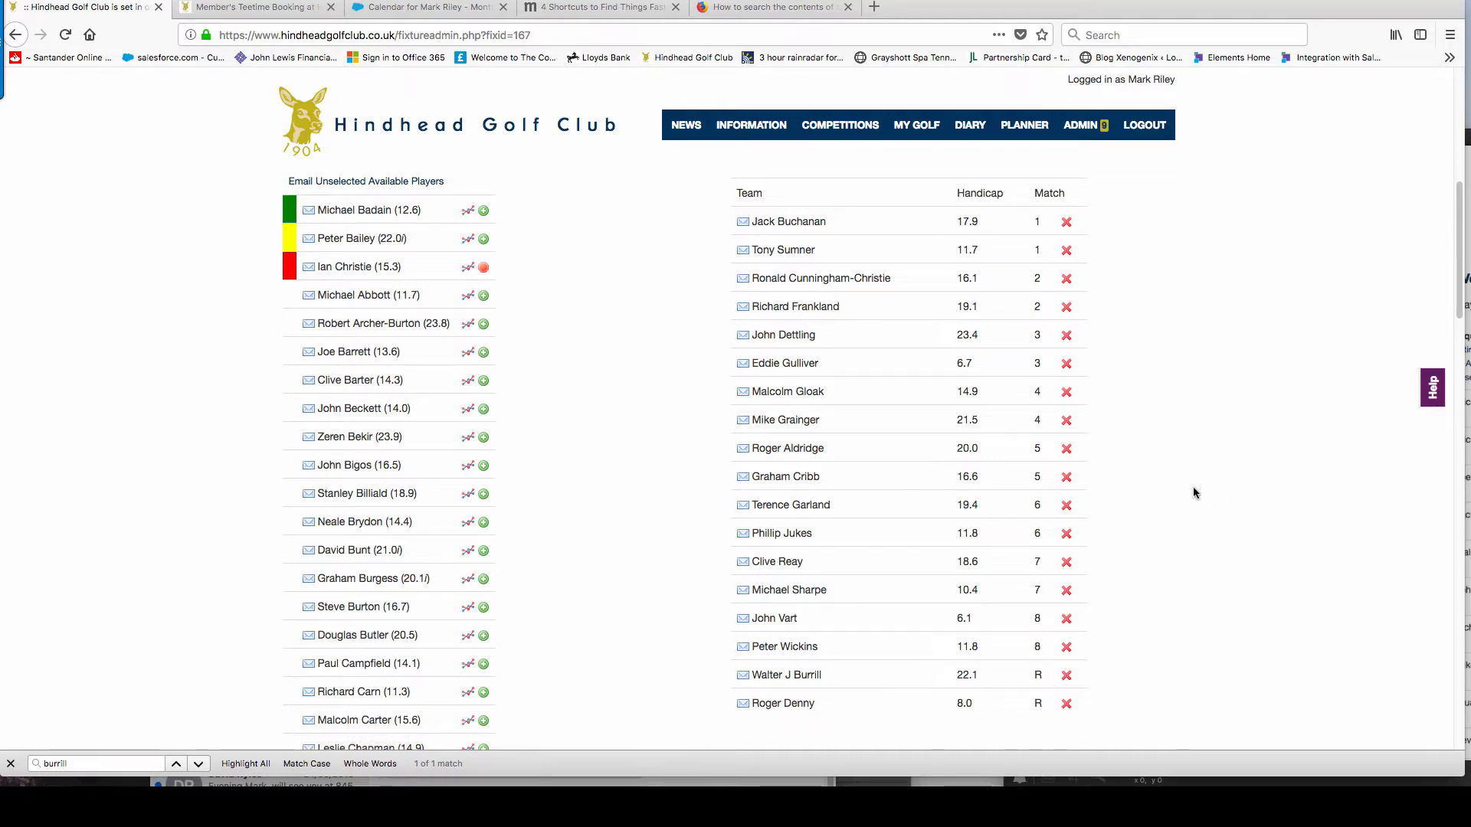
pyautogui.scroll(3, 1192, 494)
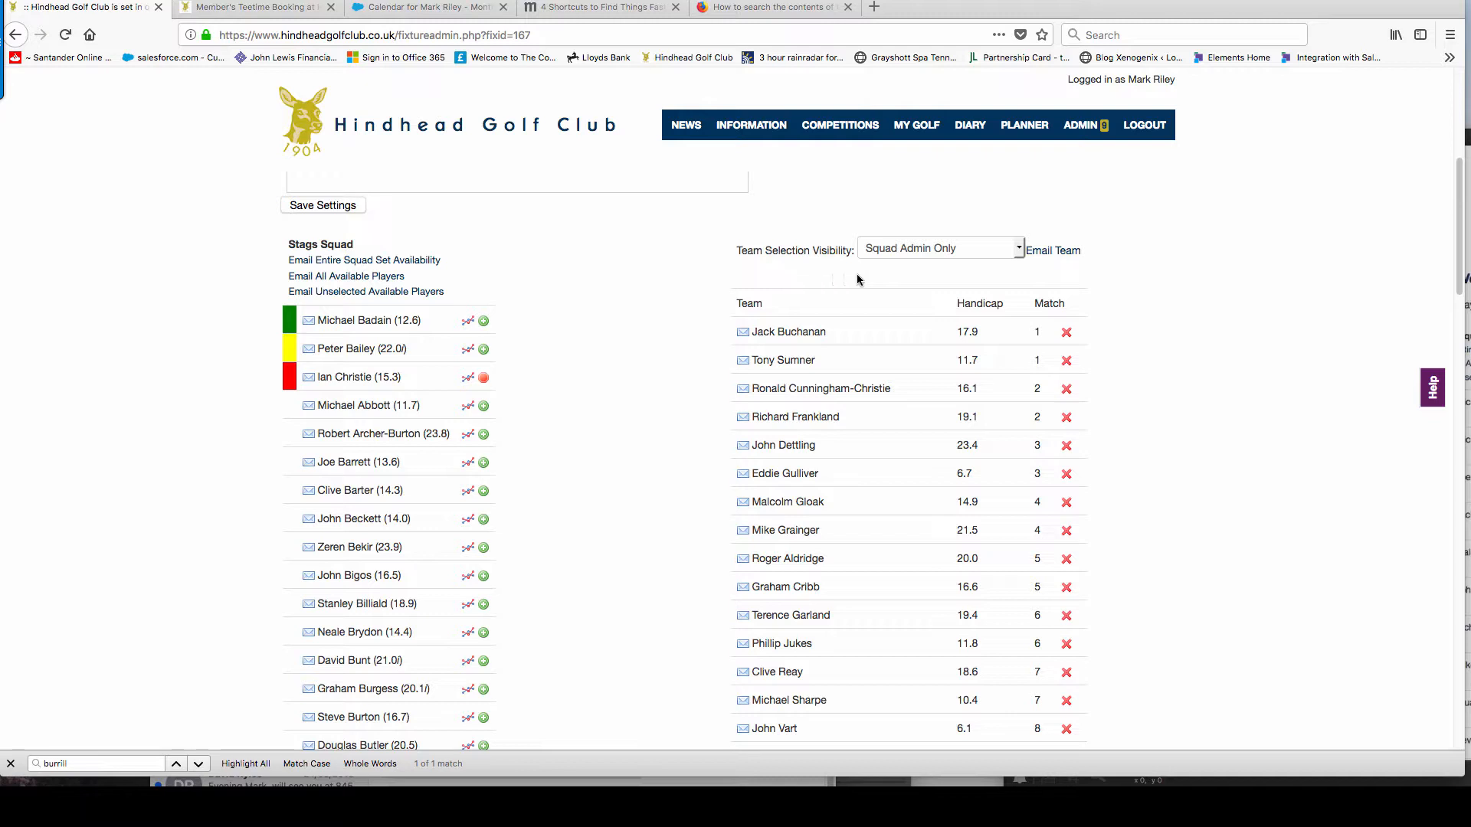
pyautogui.click(1020, 257)
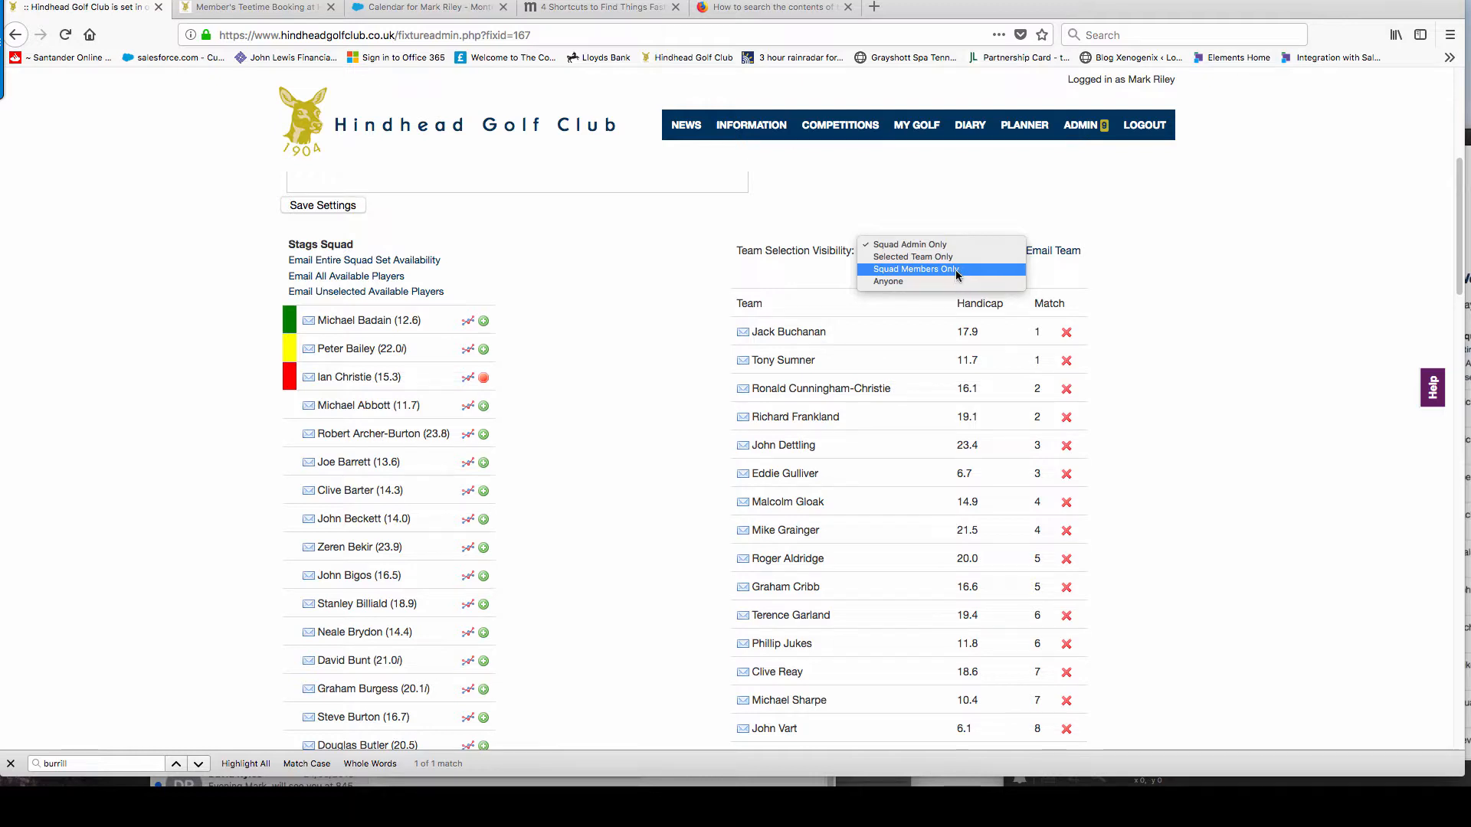
pyautogui.click(954, 270)
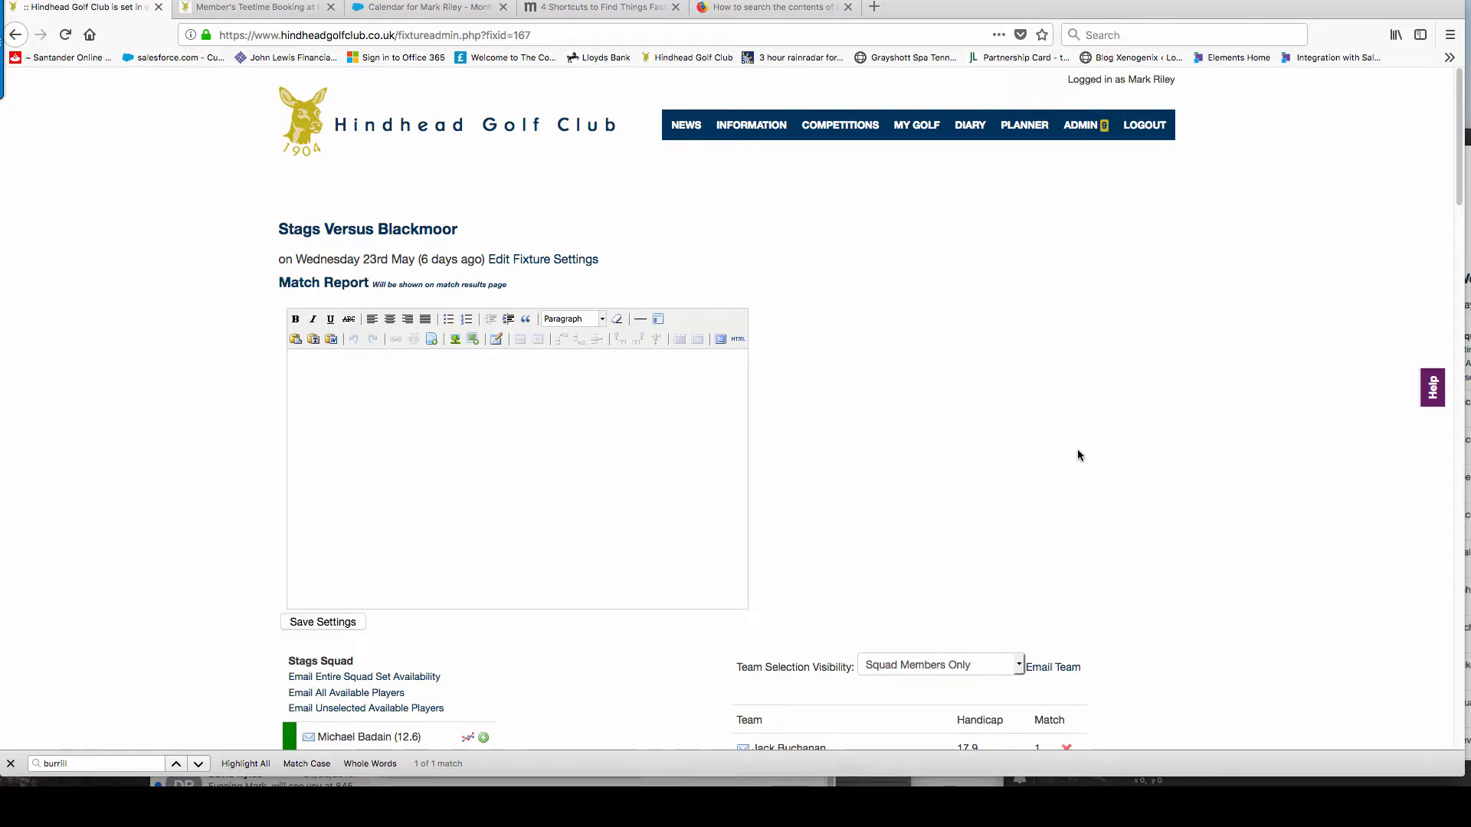
# Start an email to the selected team from the fixture page.
pyautogui.scroll(-2, 1078, 448)
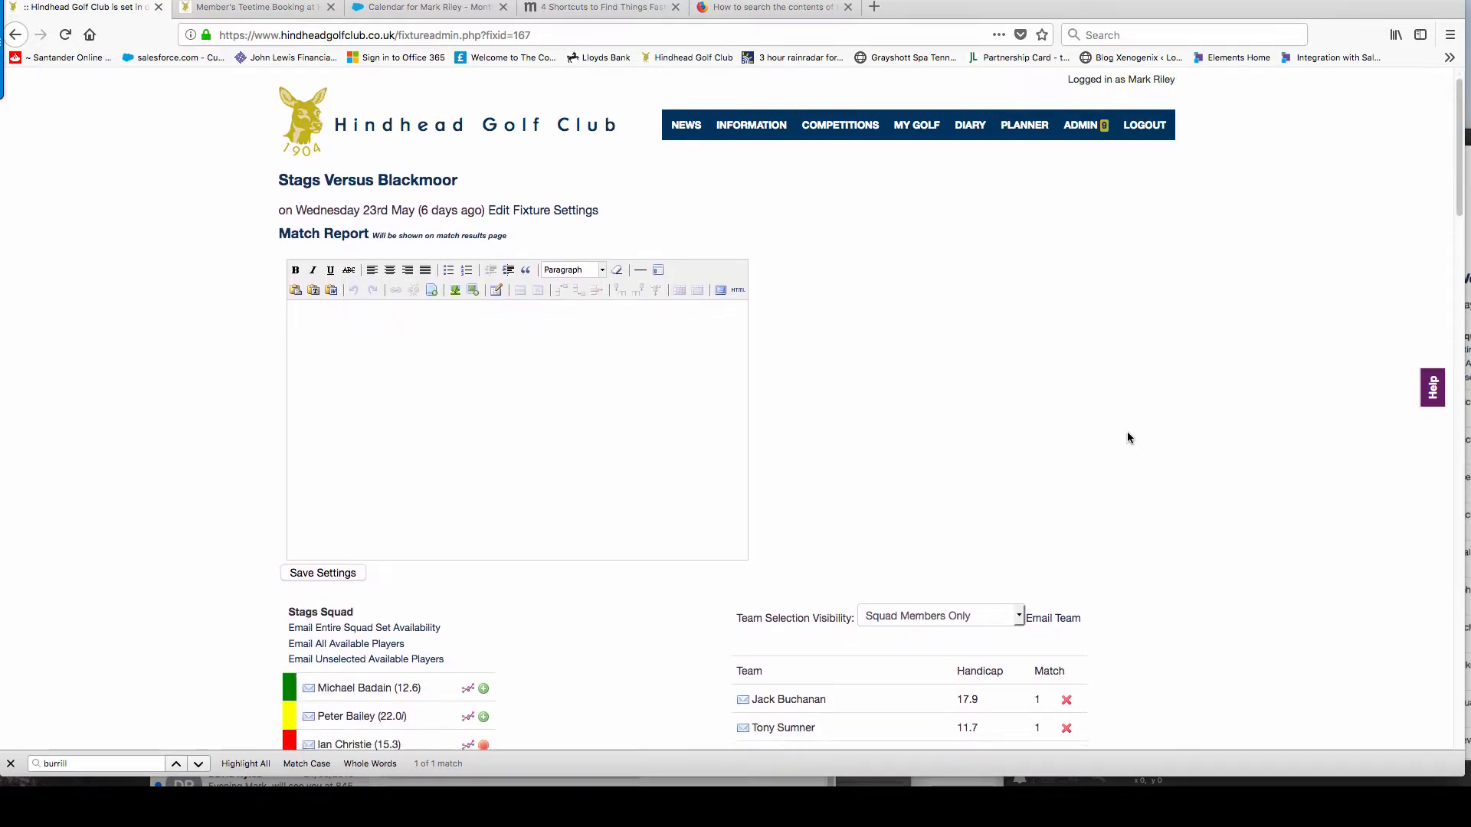
pyautogui.scroll(-5, 1128, 437)
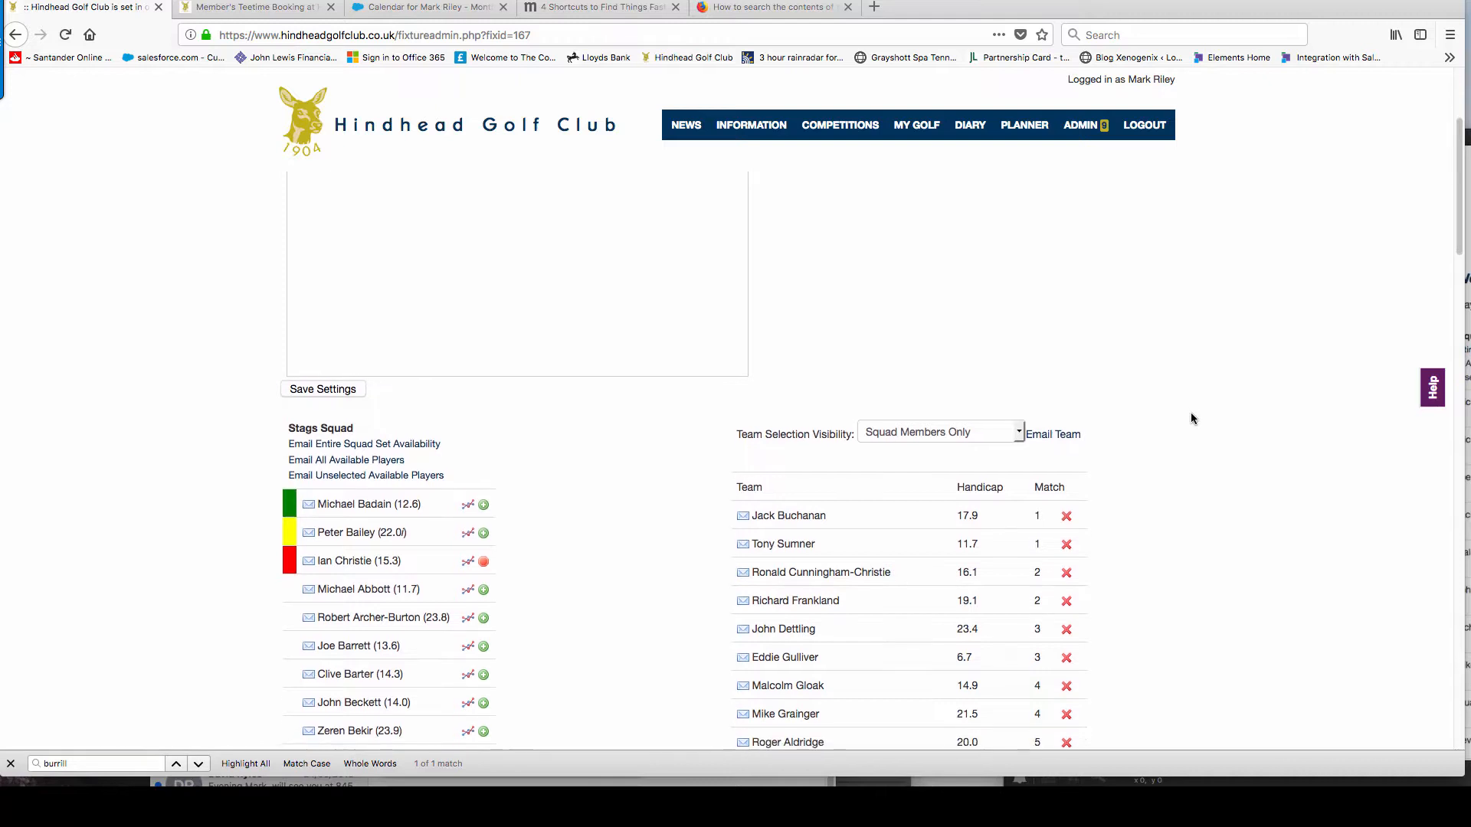
pyautogui.scroll(-1, 1190, 414)
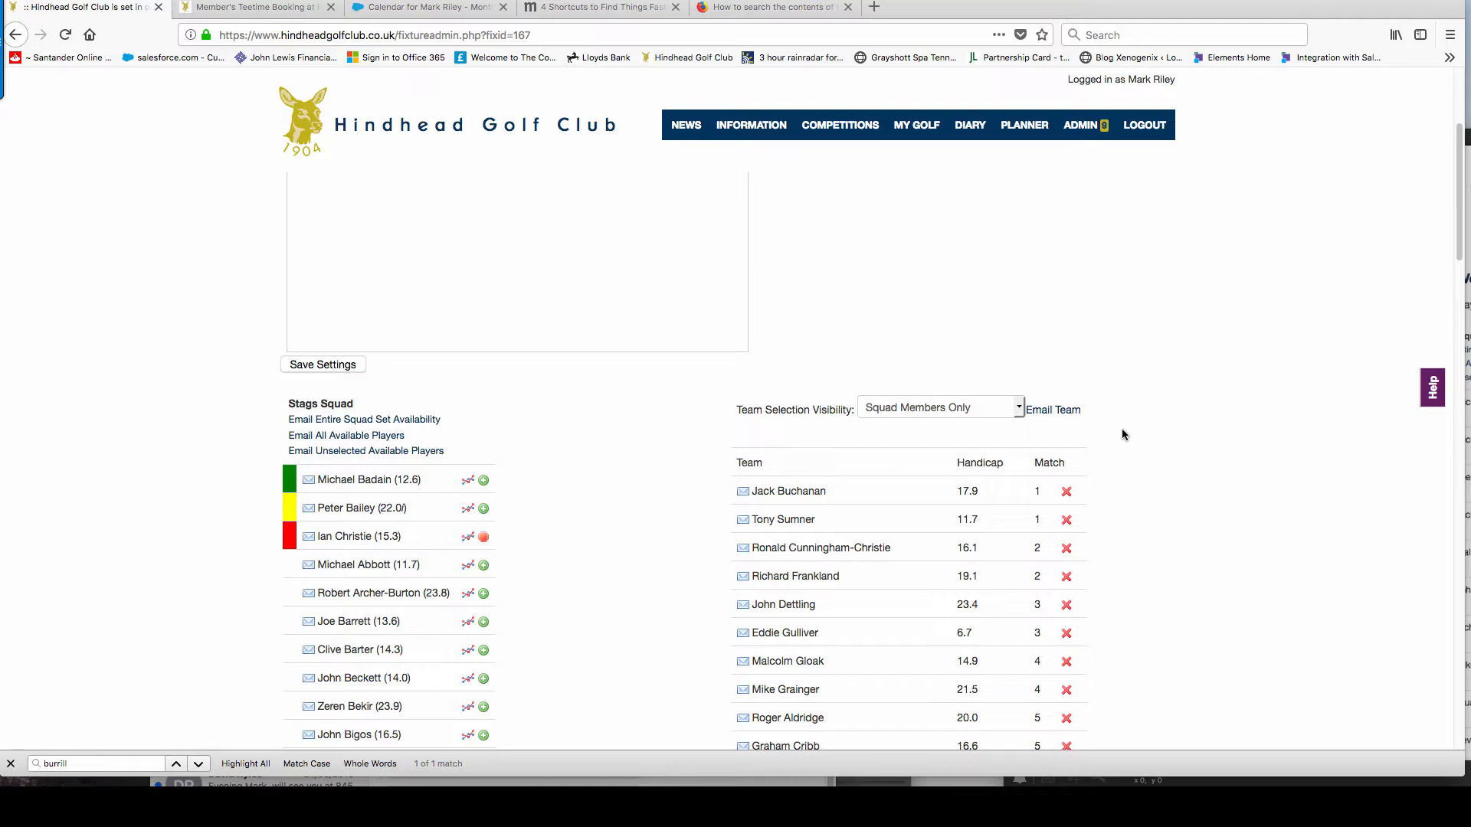
pyautogui.click(1045, 413)
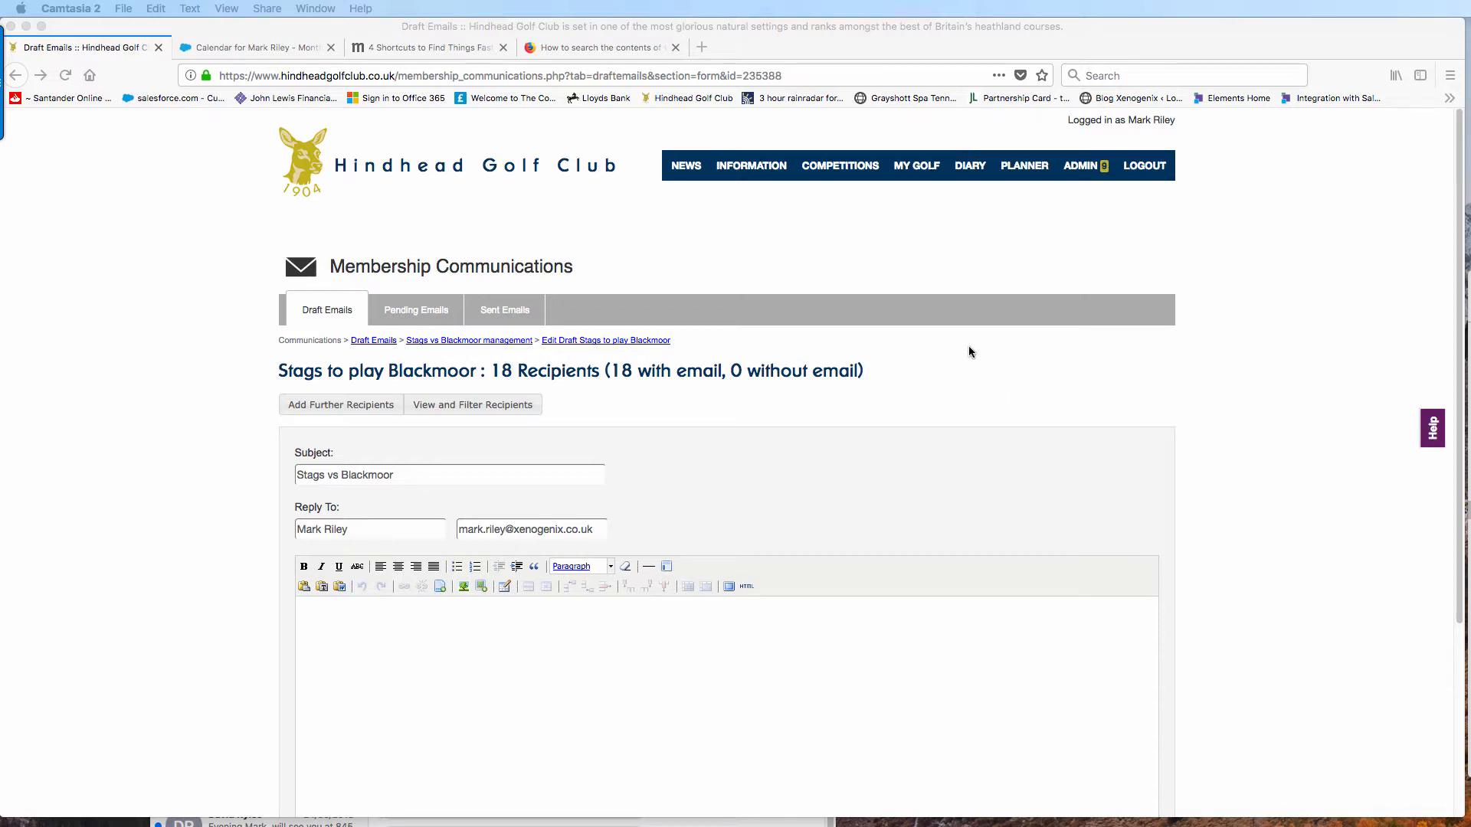
# Open the Stags Team sheet template from the Hindhead Stags information page in Microsoft Word.
pyautogui.click(762, 174)
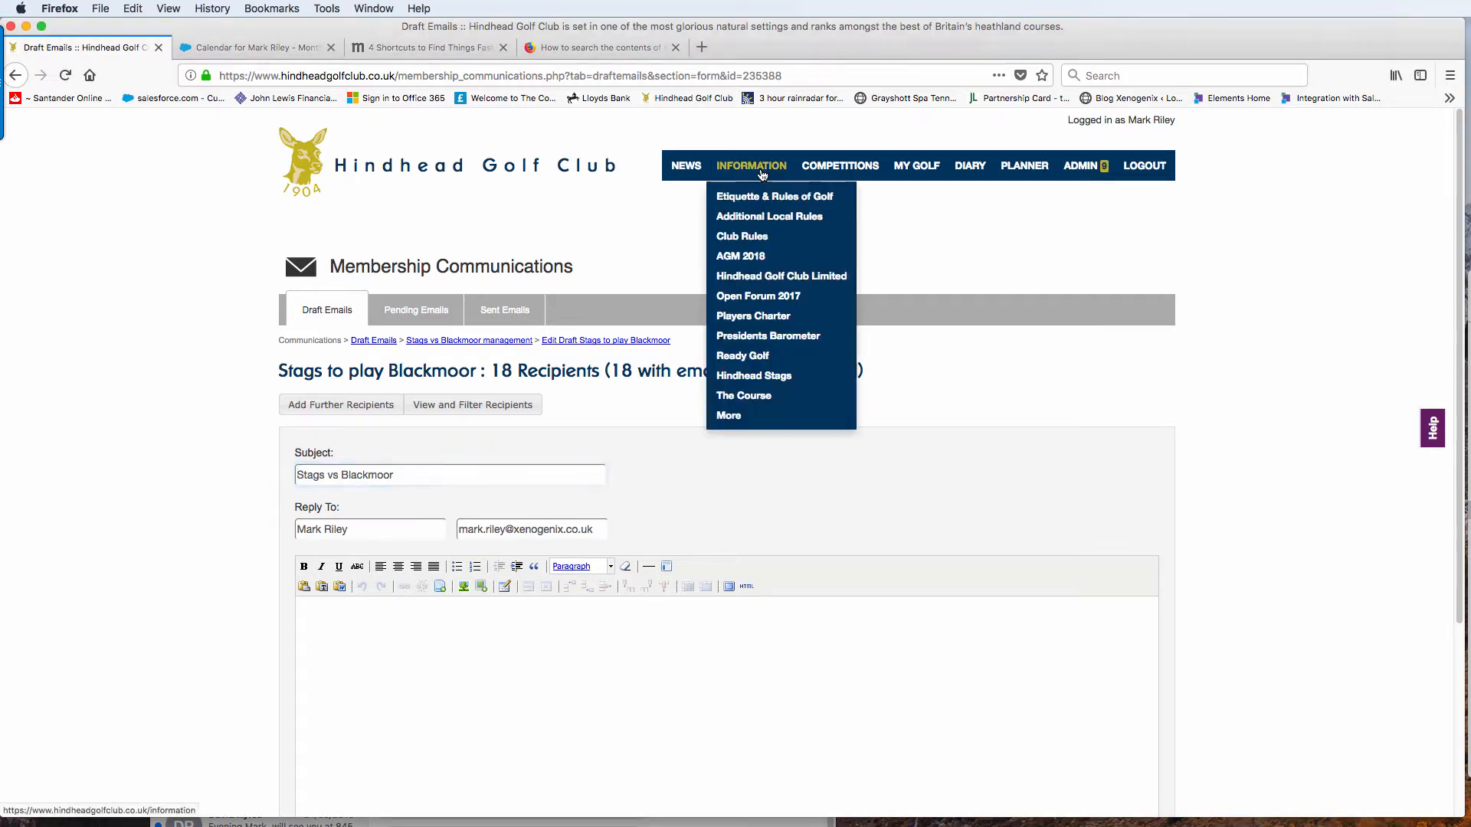
pyautogui.click(761, 378)
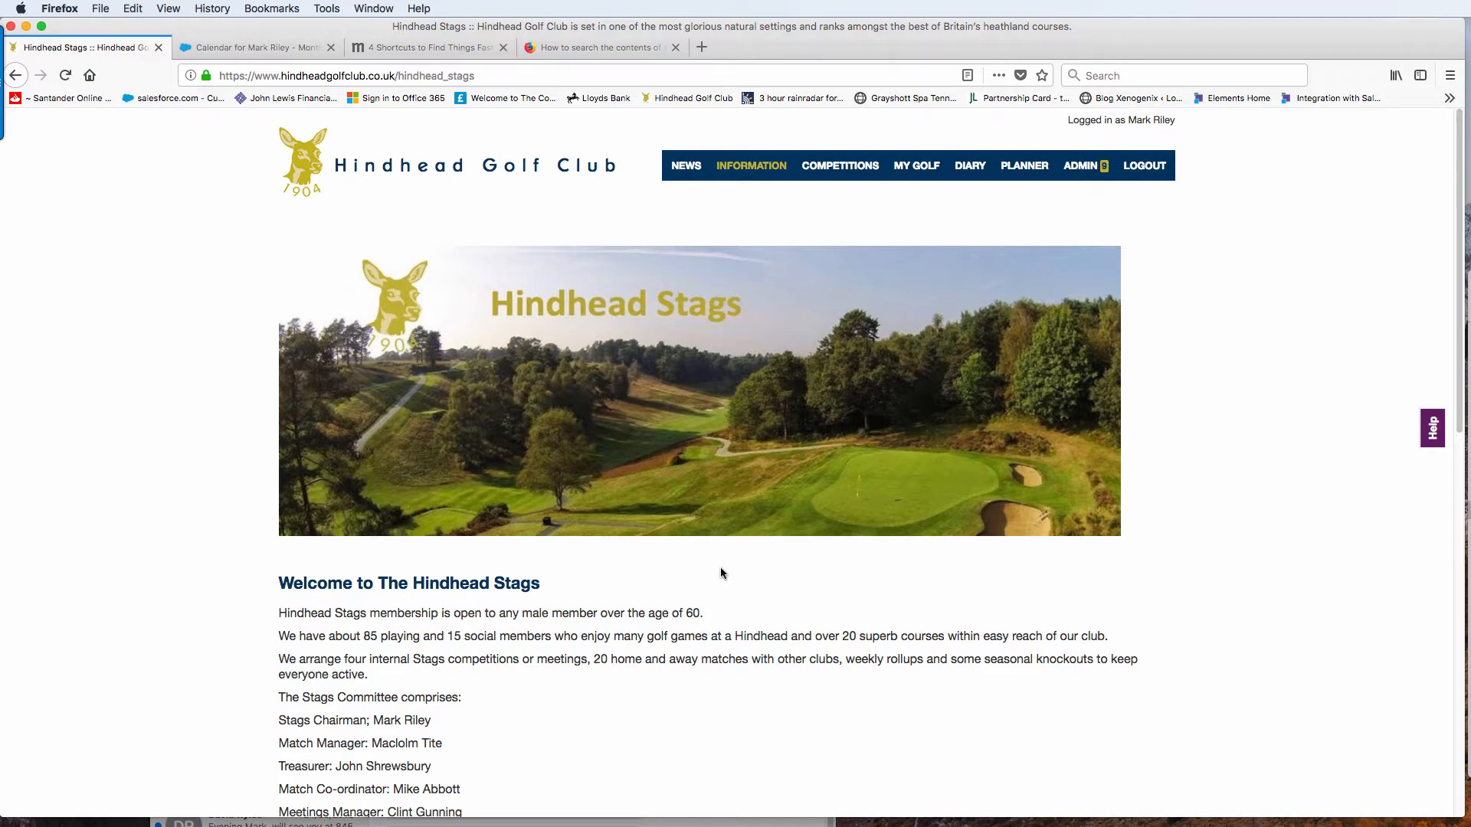
pyautogui.scroll(-3, 720, 573)
pyautogui.scroll(-3, 722, 559)
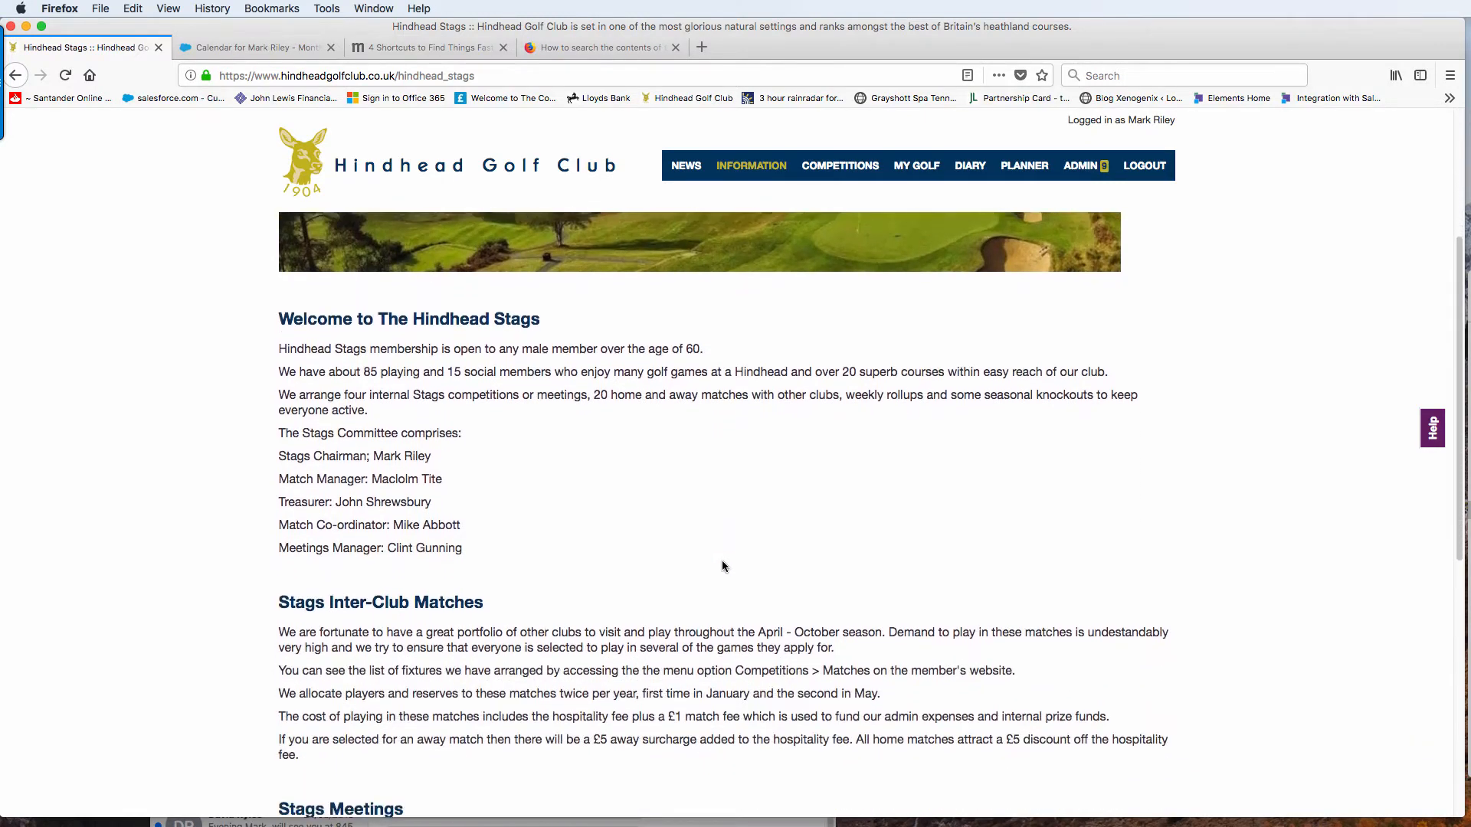
pyautogui.scroll(-4, 722, 559)
pyautogui.scroll(-5, 722, 566)
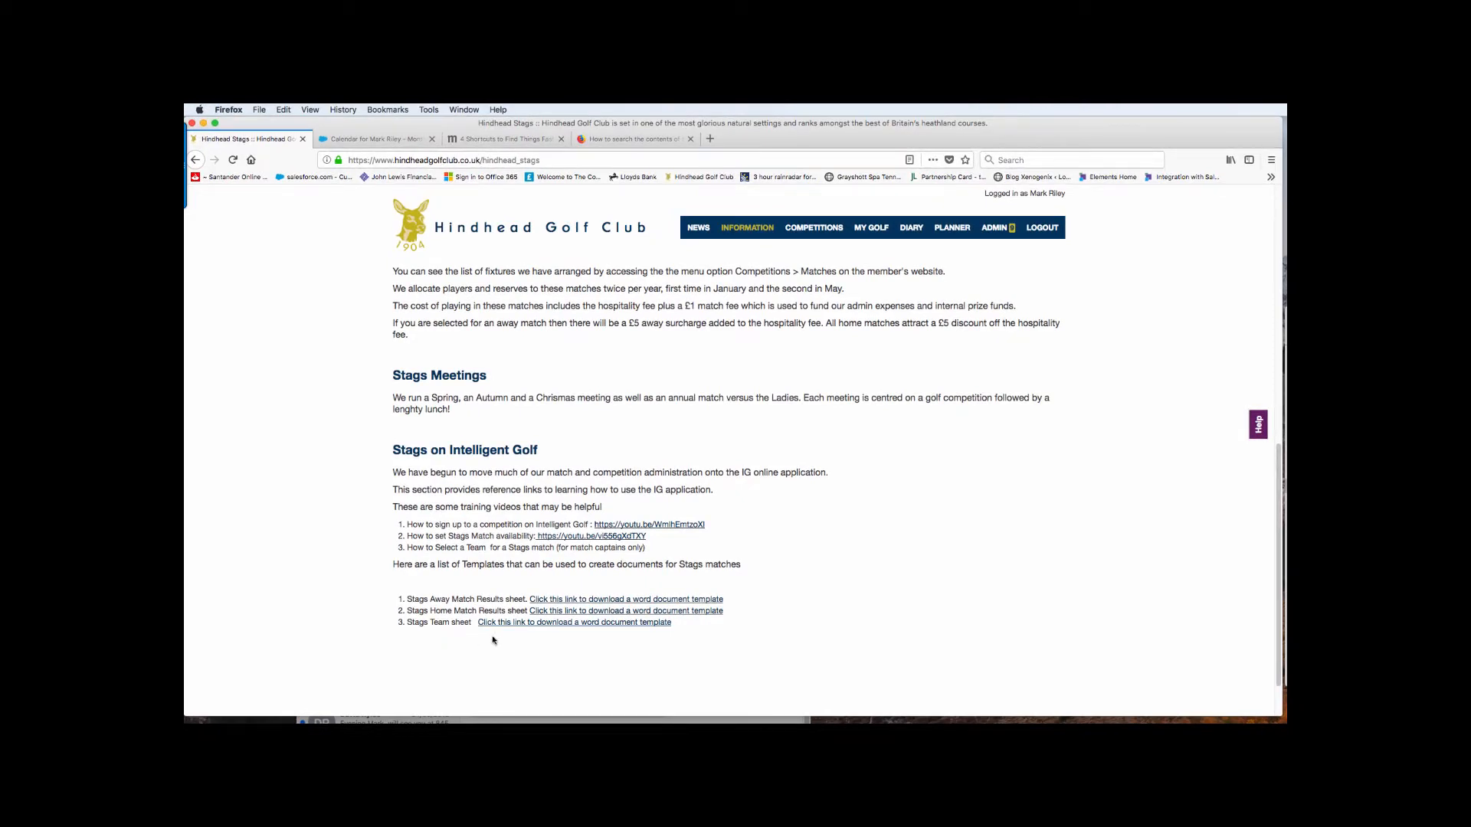
pyautogui.click(533, 624)
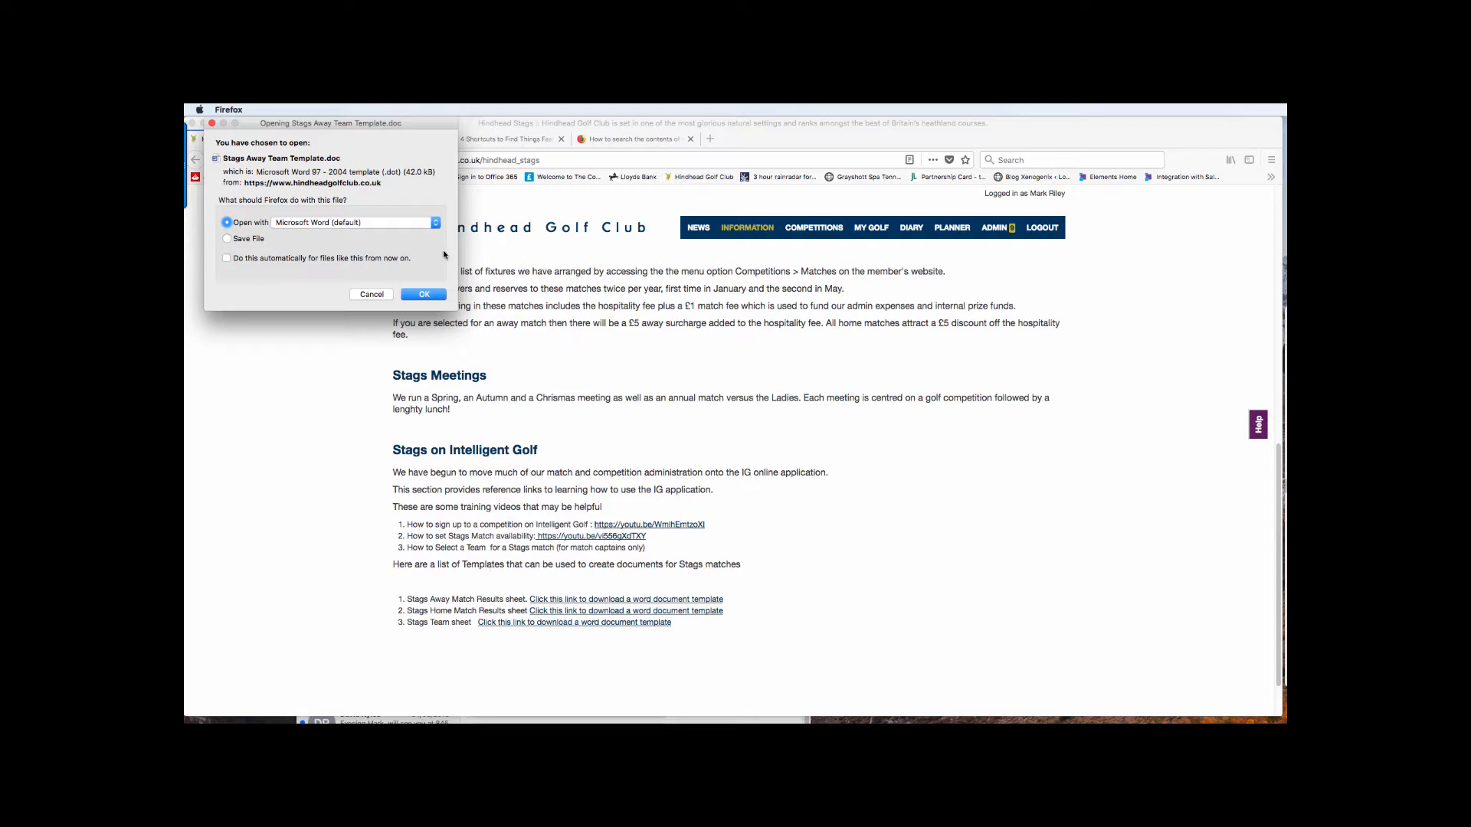
pyautogui.click(422, 295)
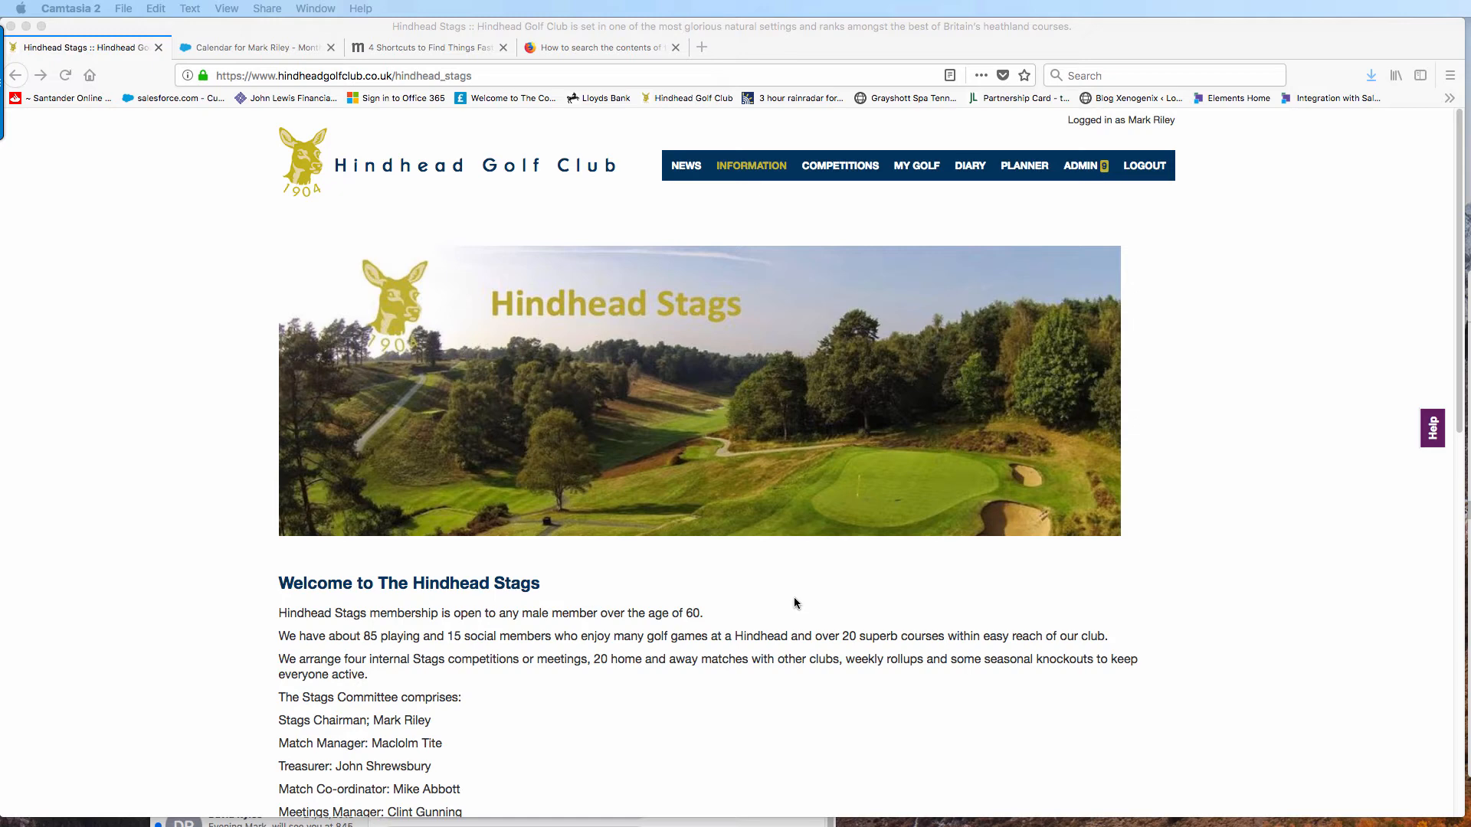
# Open the Stags Away Match Results sheet template in Microsoft Word and look through its match, player and result fields.
pyautogui.scroll(-5, 794, 598)
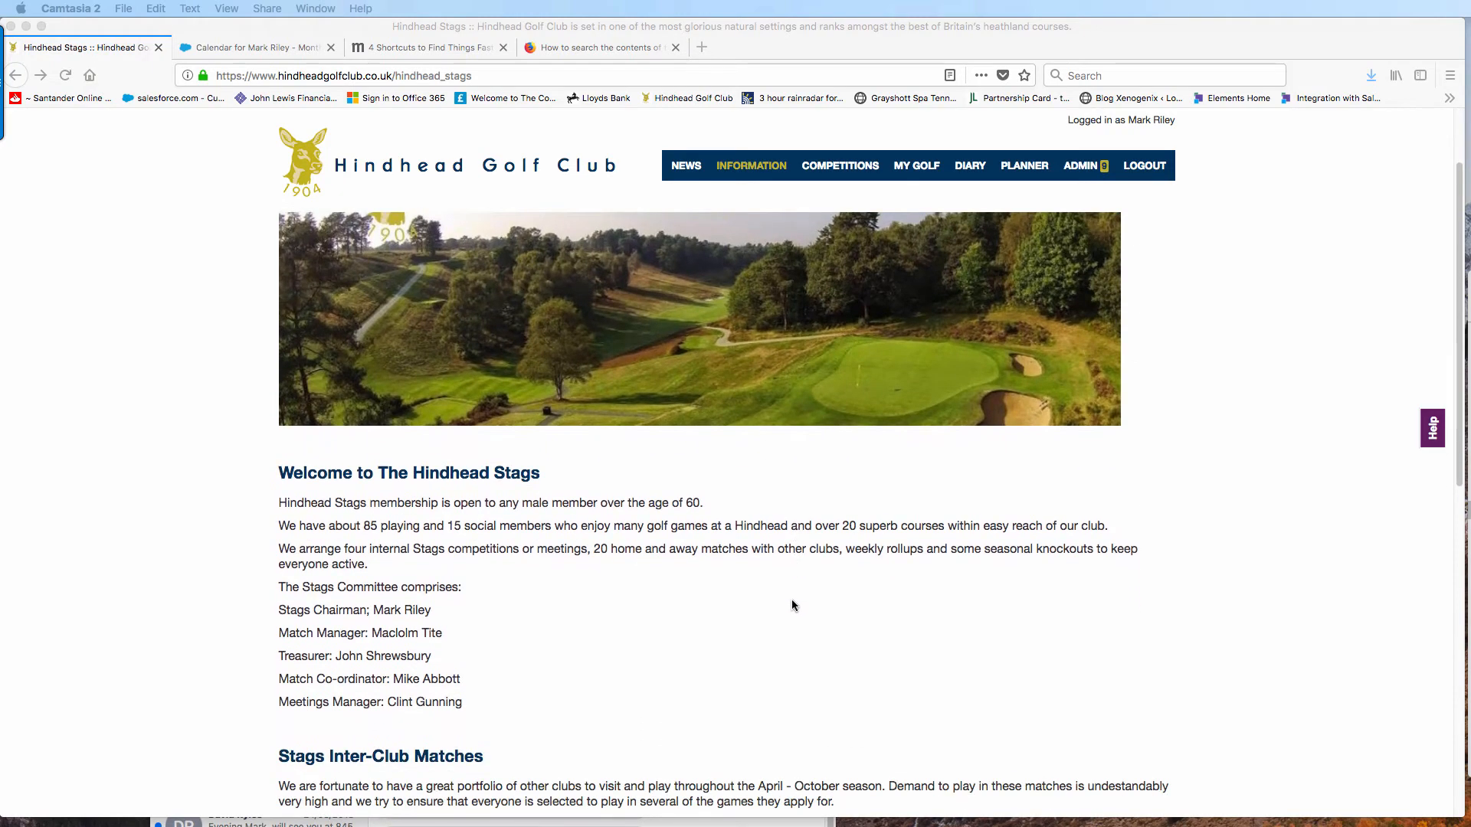
pyautogui.scroll(-8, 754, 598)
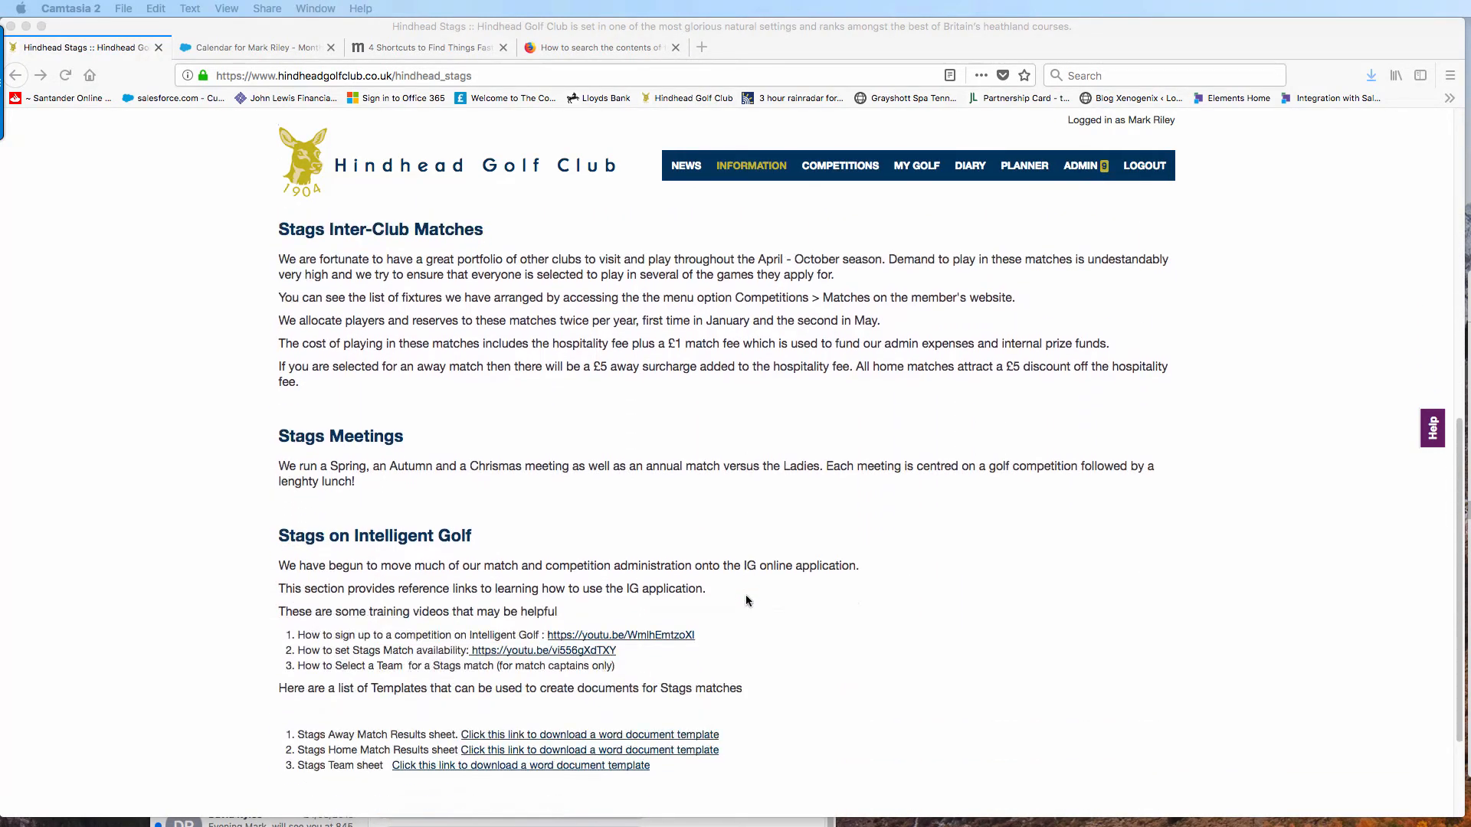
pyautogui.scroll(-1, 746, 601)
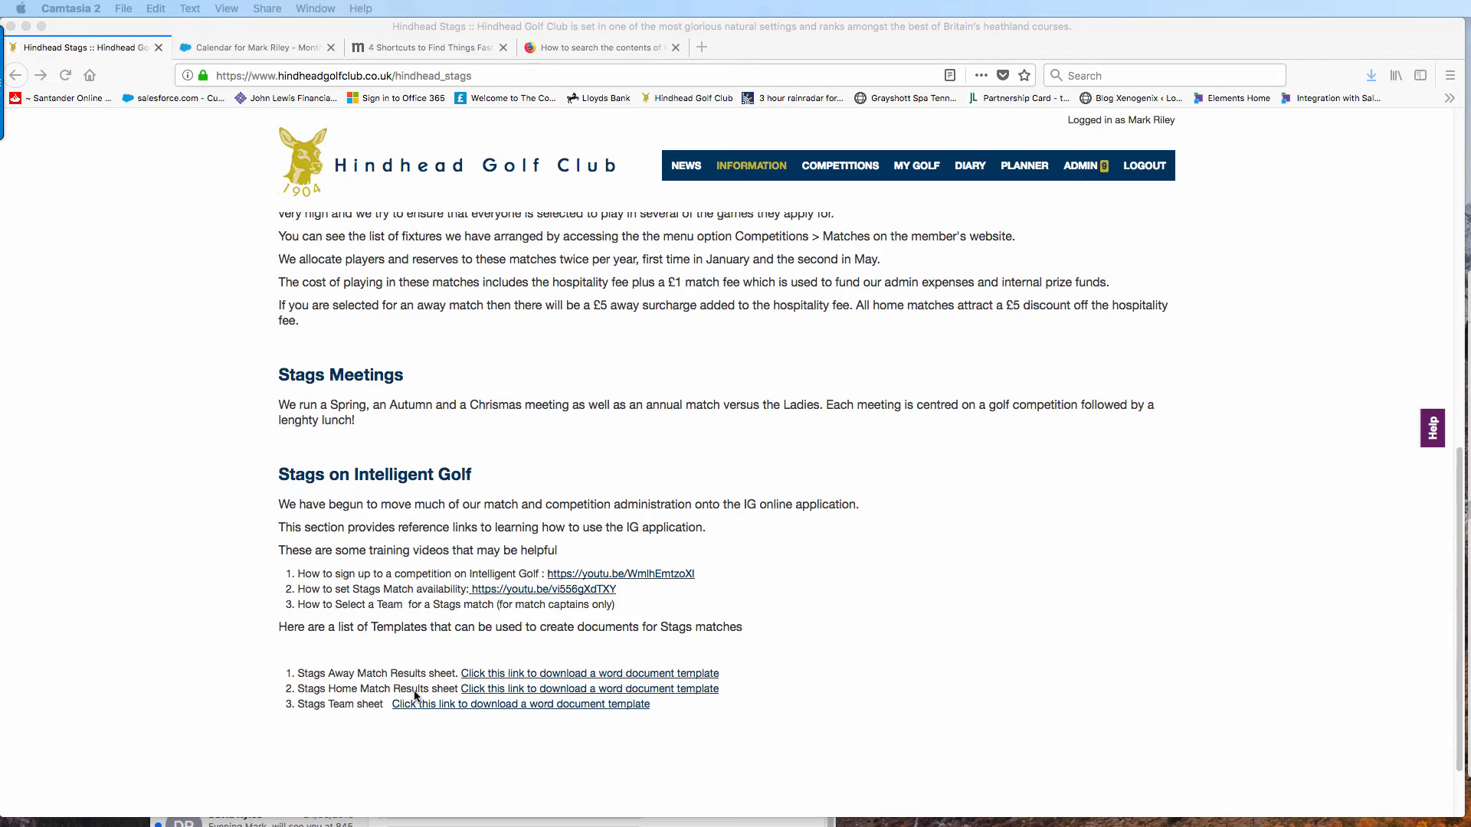
pyautogui.click(557, 676)
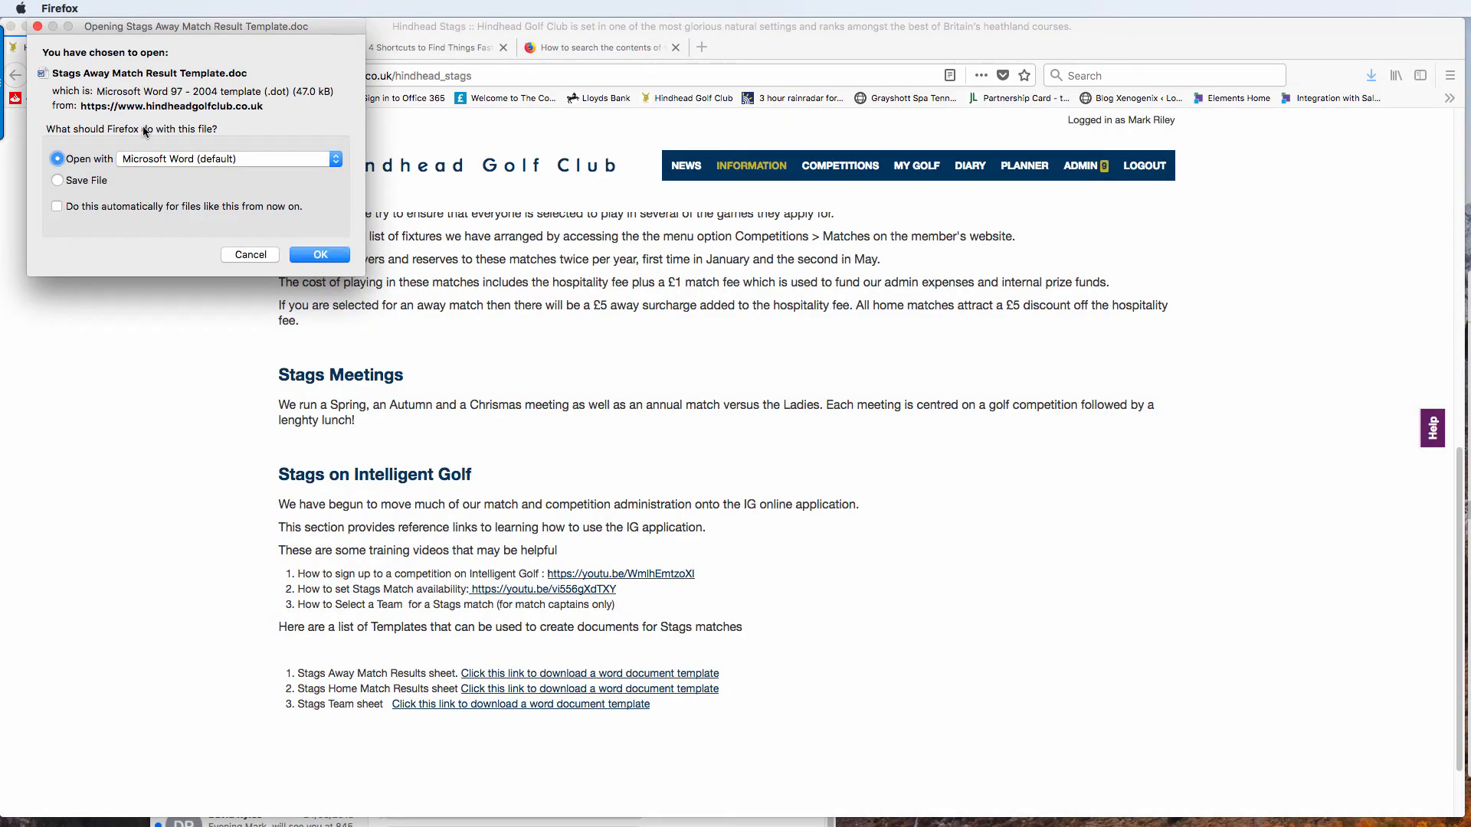
pyautogui.click(316, 256)
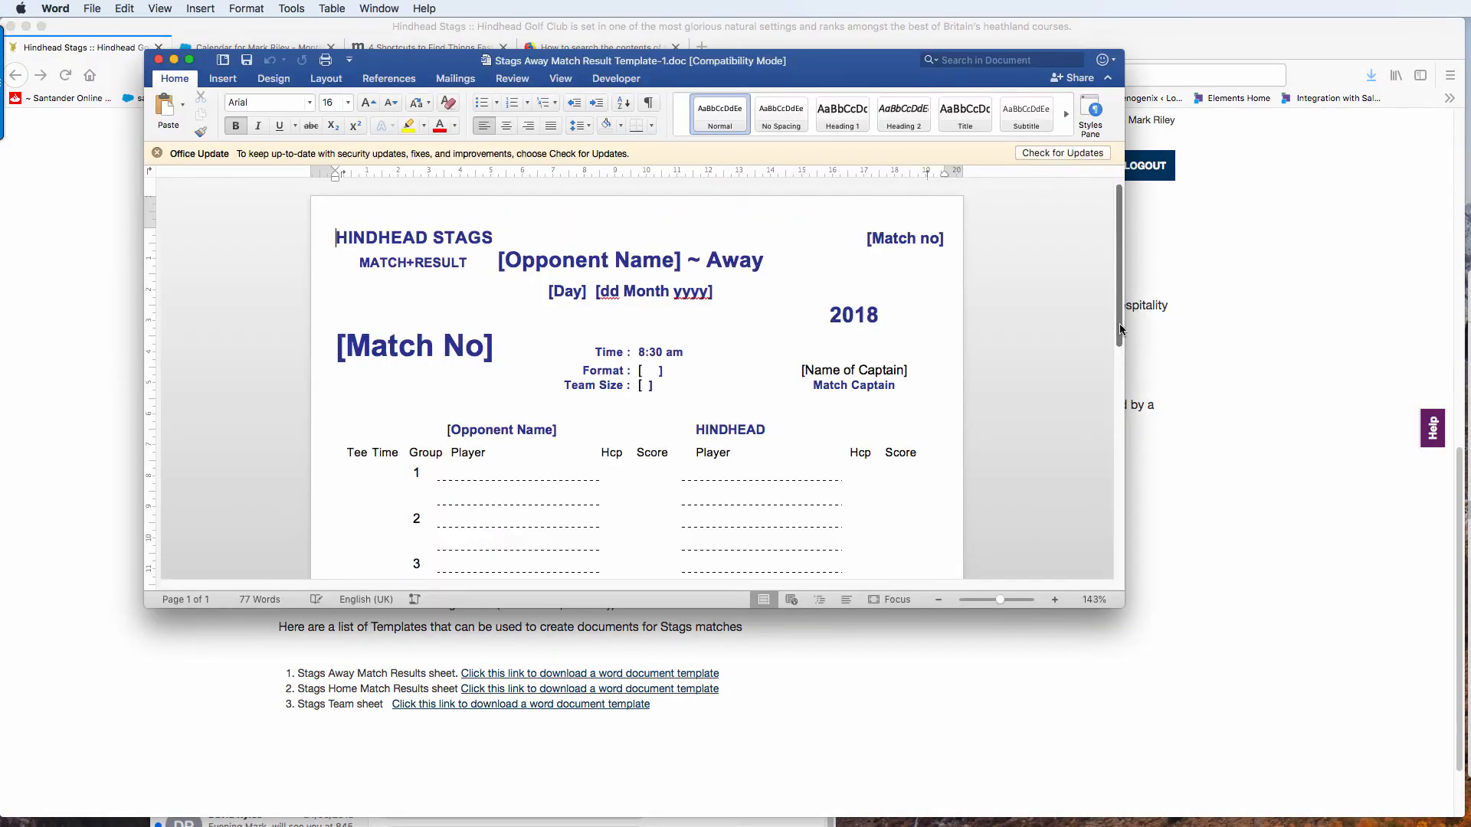
pyautogui.moveTo(1120, 329); pyautogui.dragTo(1125, 353)
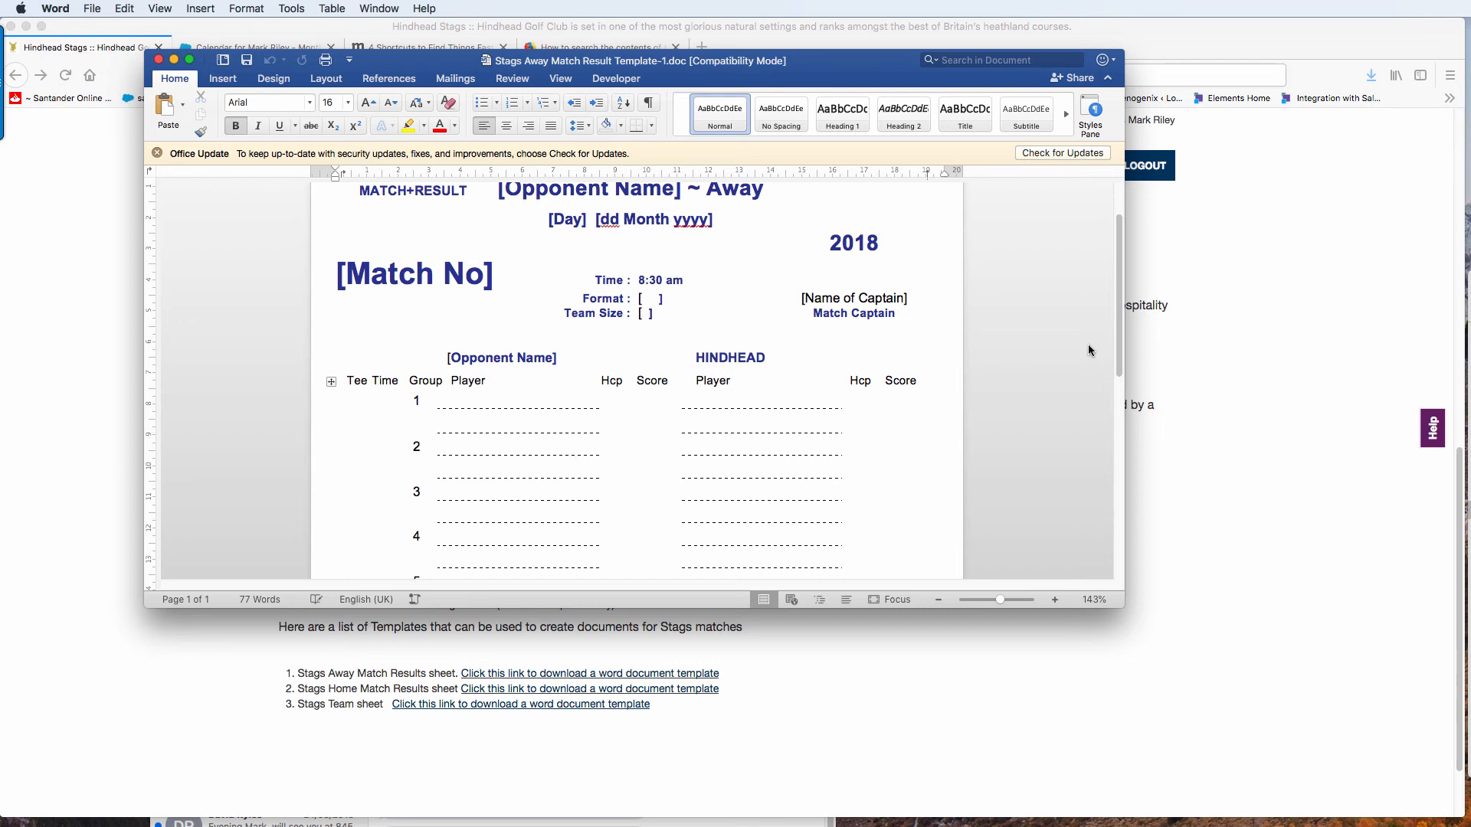
pyautogui.moveTo(1118, 345); pyautogui.dragTo(1106, 483)
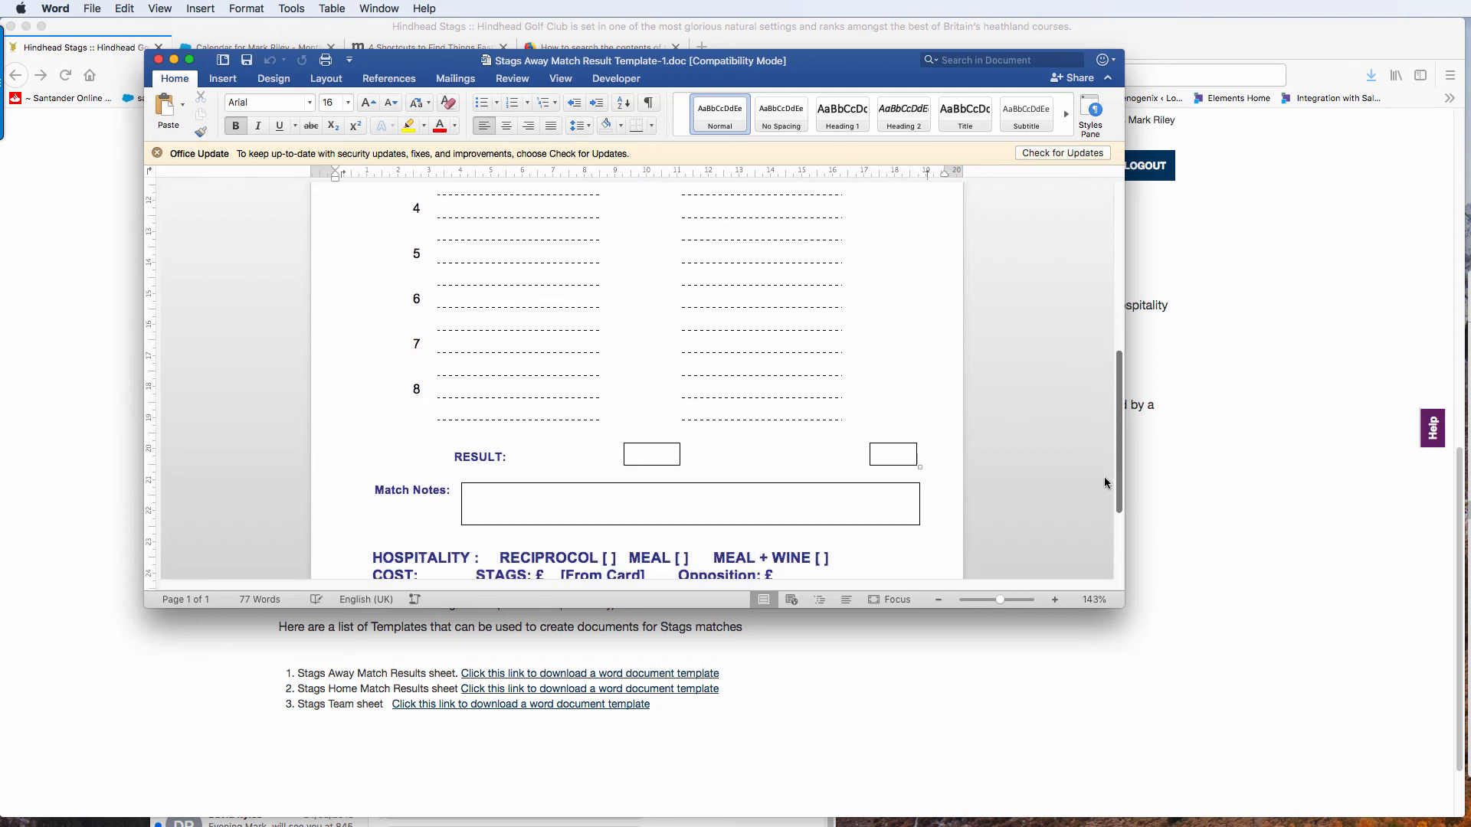